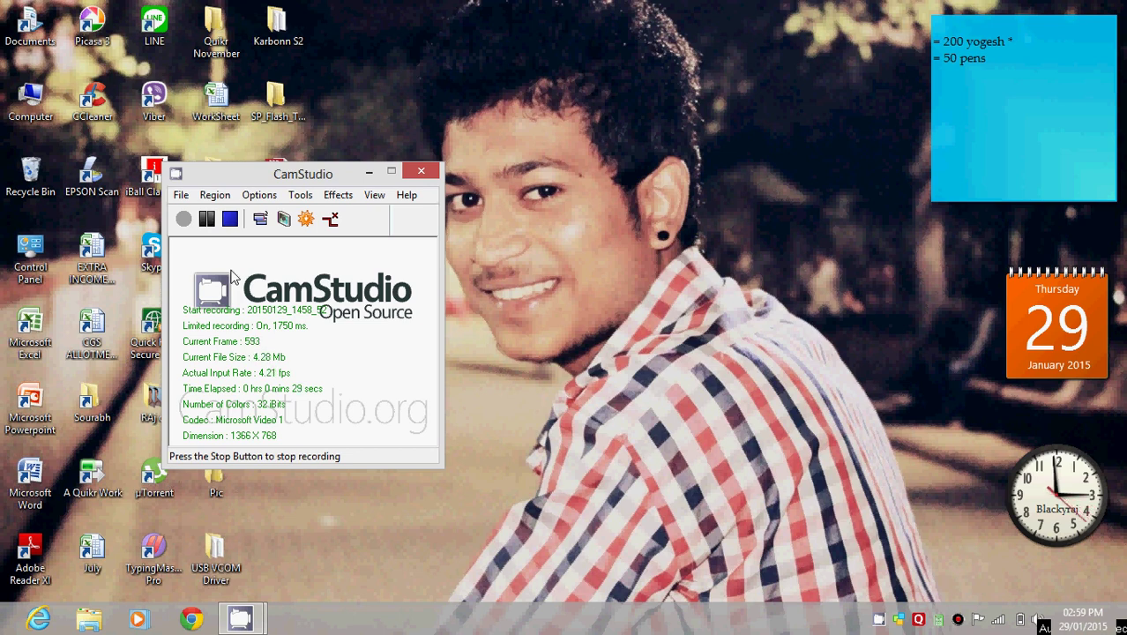
- Minimize the CamStudio recorder window while the screen recording keeps running
click(368, 172)
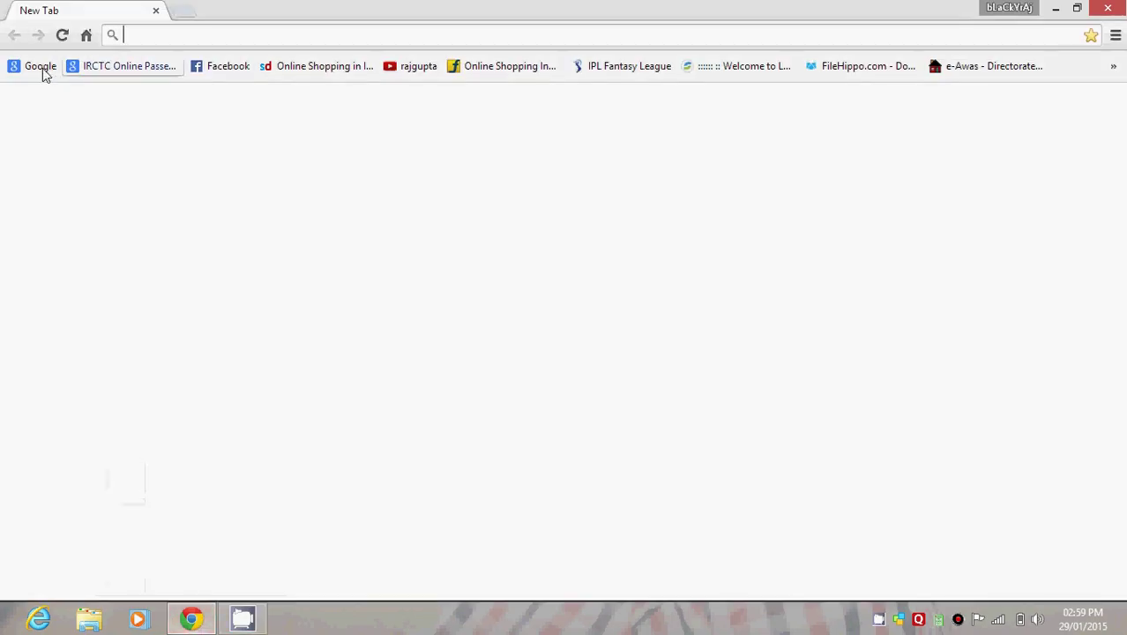
- Search Google for 'karbonn offical flash file' by trimming a 'karbonn' suggestion
click(42, 67)
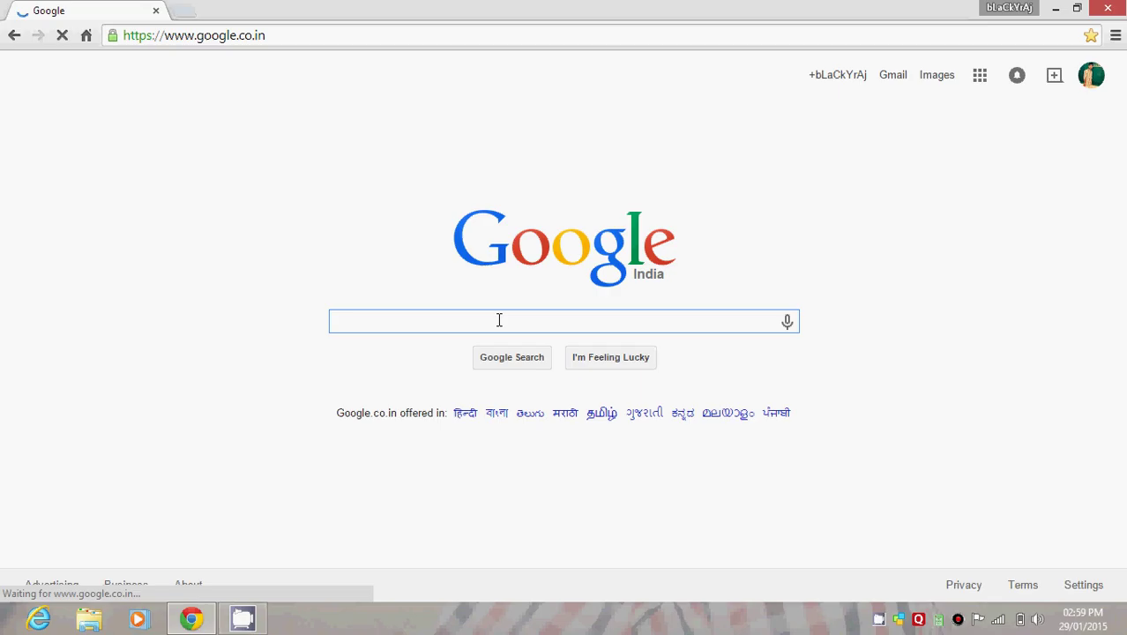
text(karbonn)
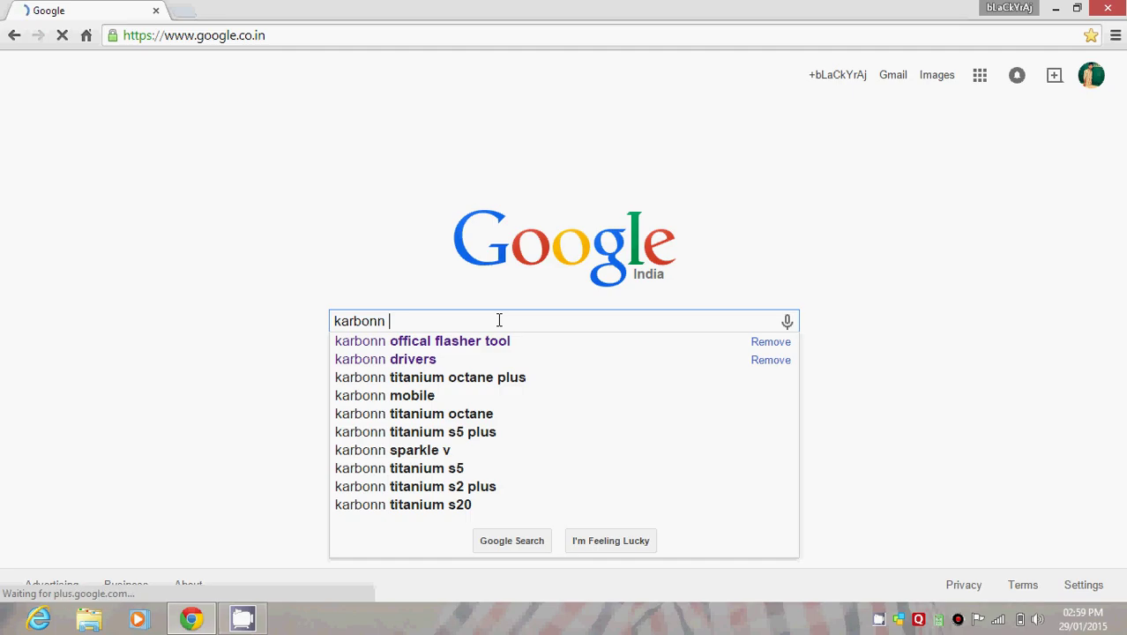
key(Down)
key(BackSpace)
key(BackSpace)
key(BackSpace)
key(BackSpace)
key(BackSpace)
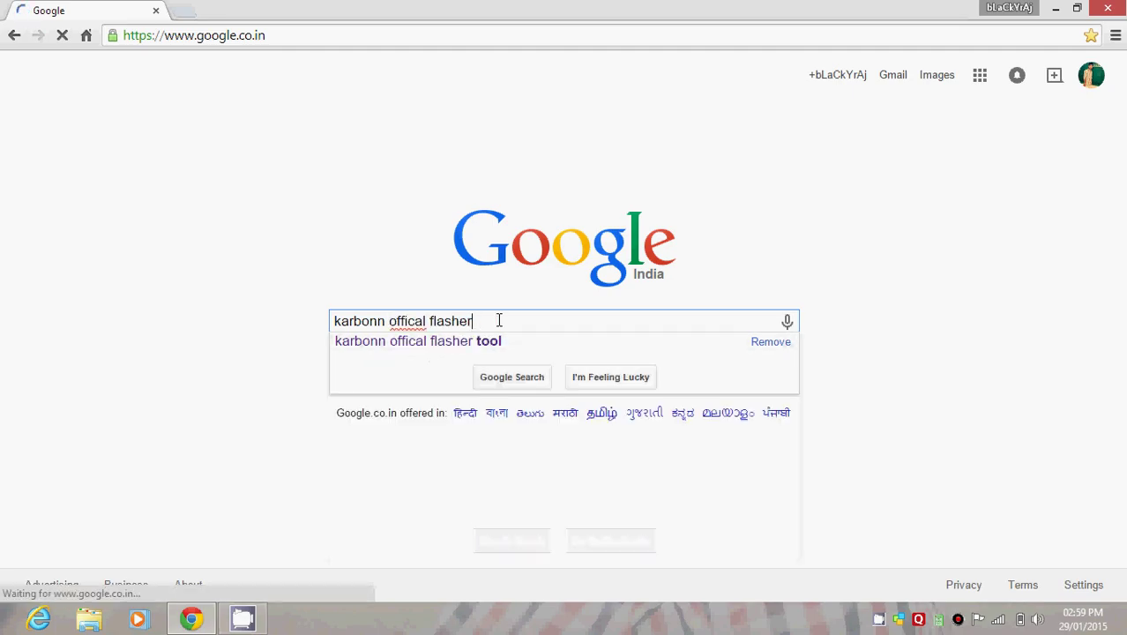
key(BackSpace)
key(BackSpace)
text(file)
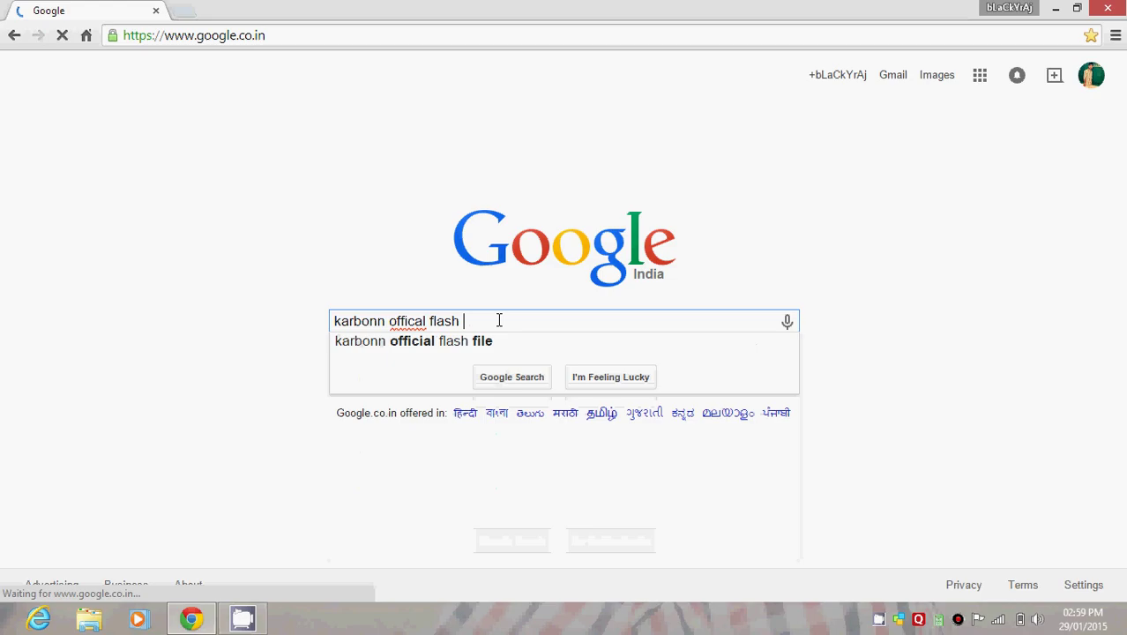
key(Return)
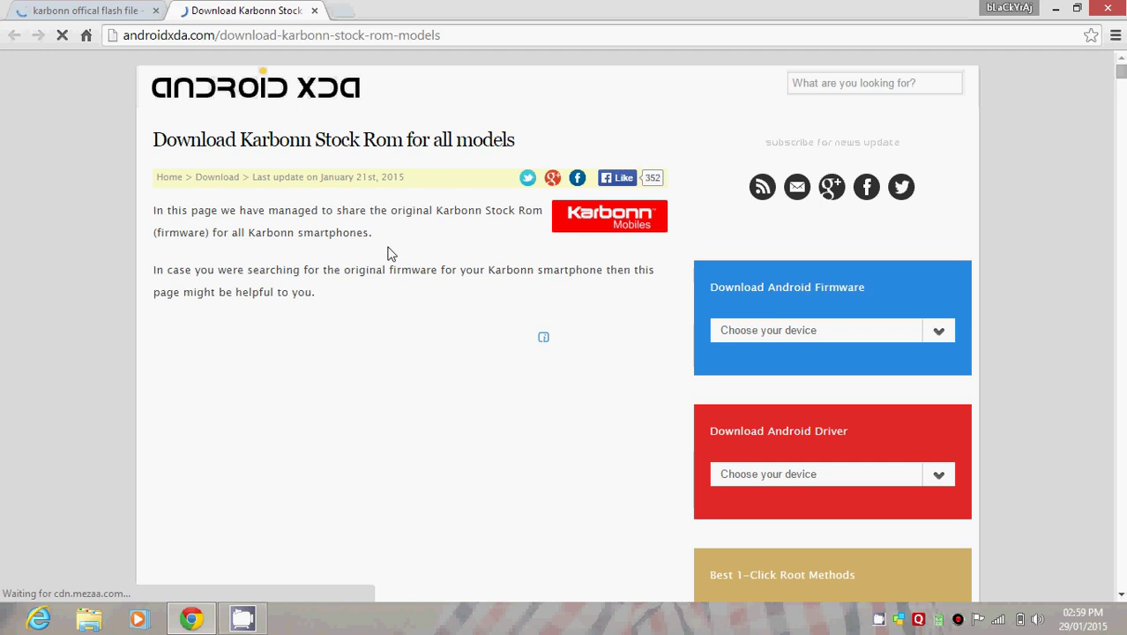
- Scroll to the Karbonn Titanium S2 stock ROM and open its Karbonn-S2-Titanium-V6-29-04-13.html download link
scroll(394, 265, down, 3)
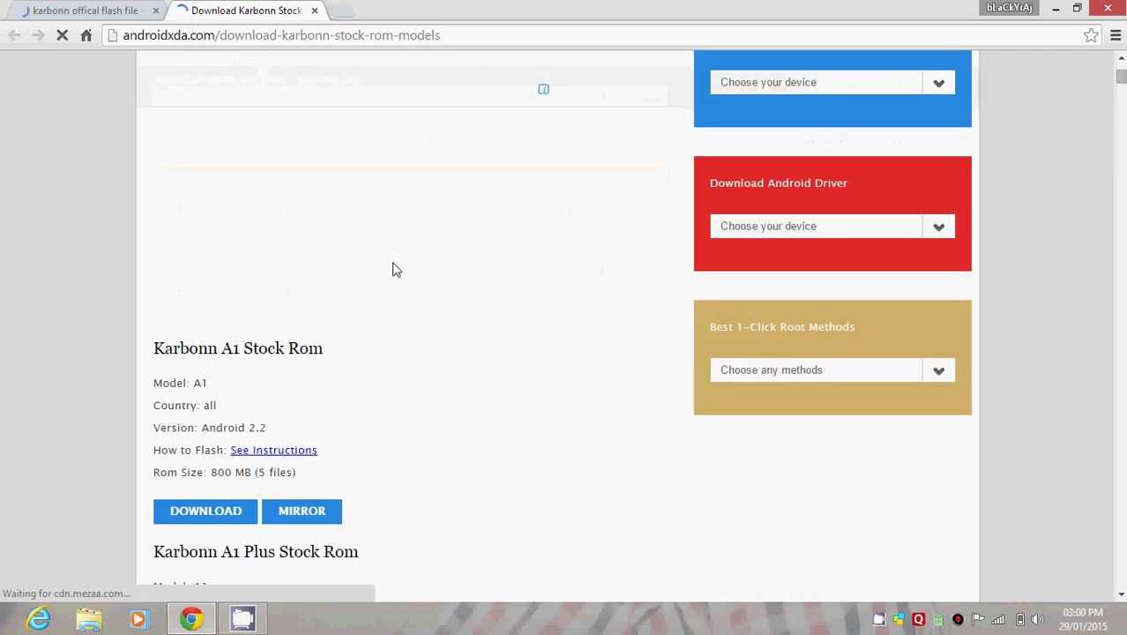
scroll(392, 271, down, 12)
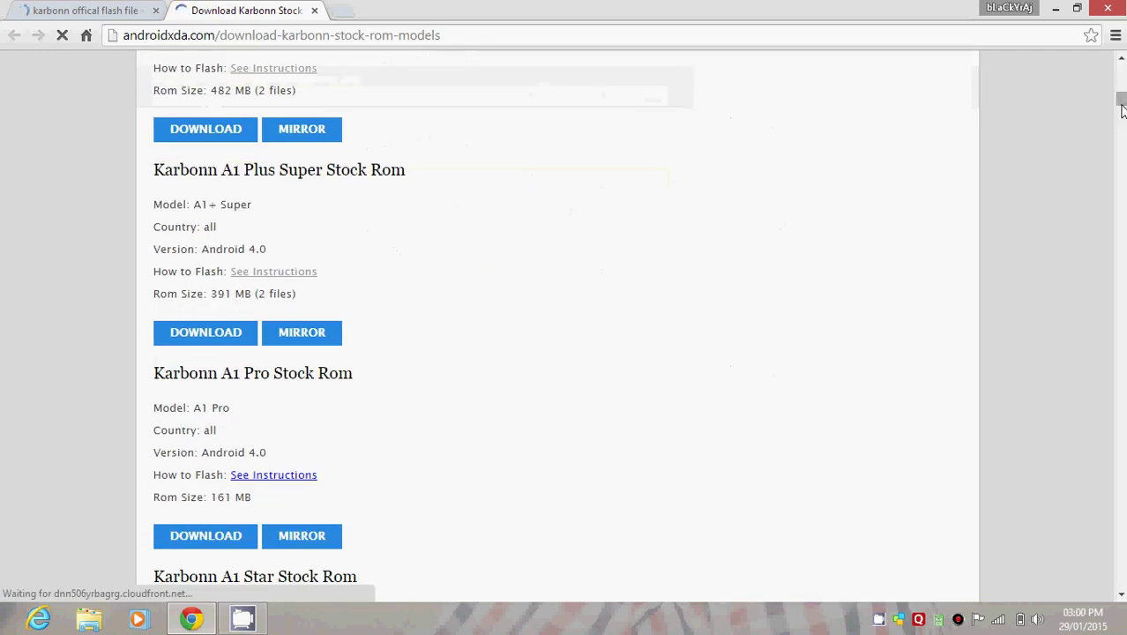
drag(1121, 106, 1120, 513)
scroll(381, 347, down, 2)
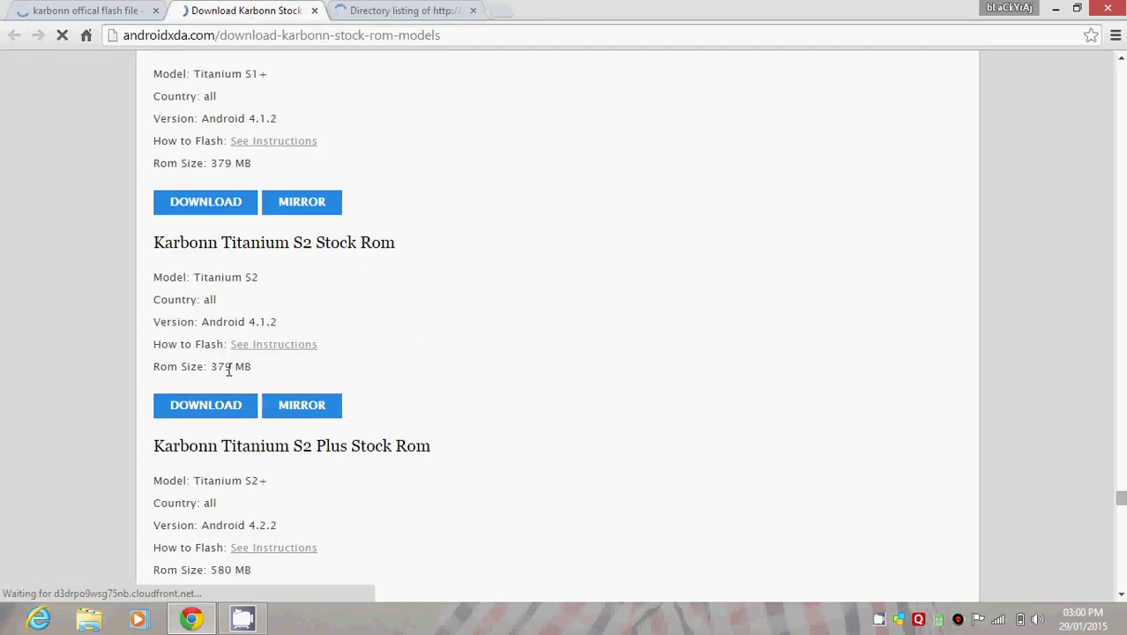
click(376, 7)
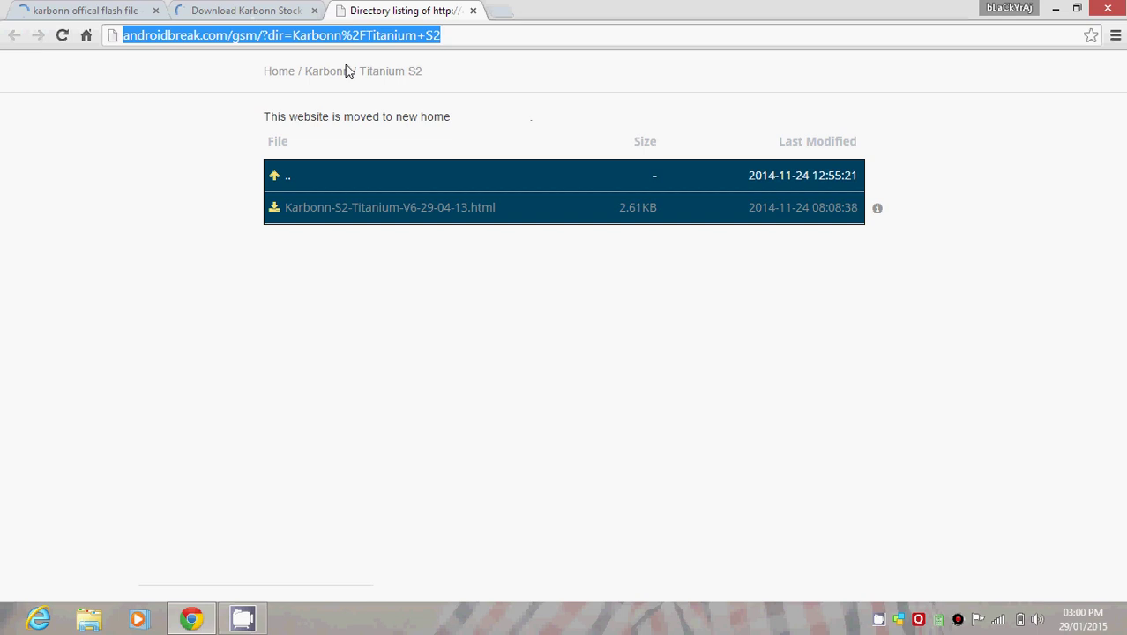
click(613, 223)
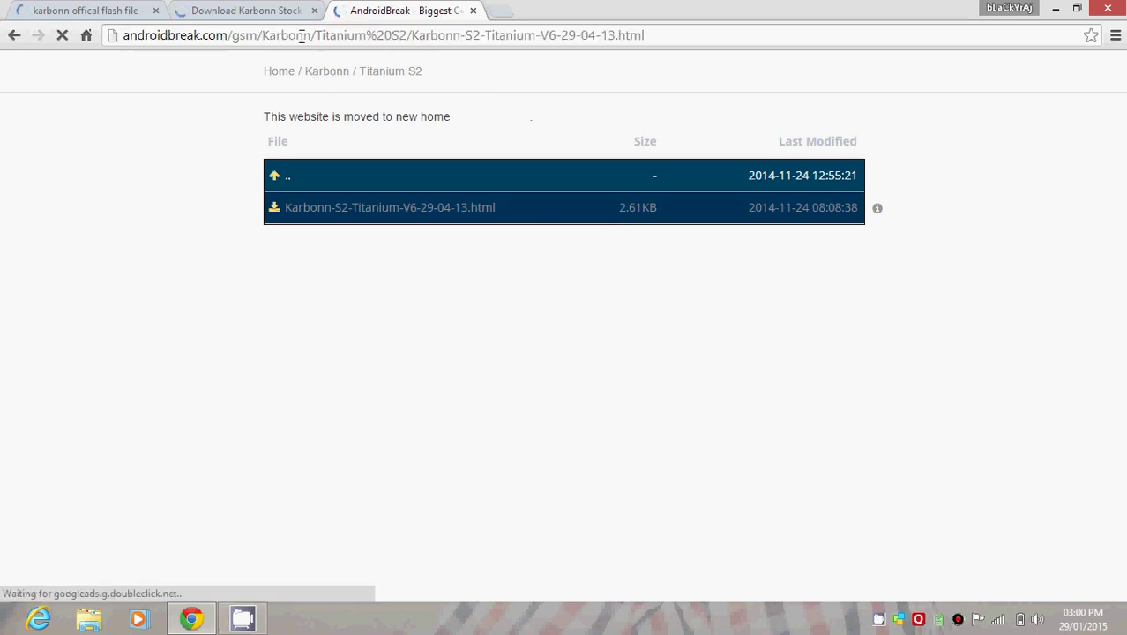
- Check the AndroidBreak download countdown, then close it and the stock ROM list page
click(272, 14)
click(391, 9)
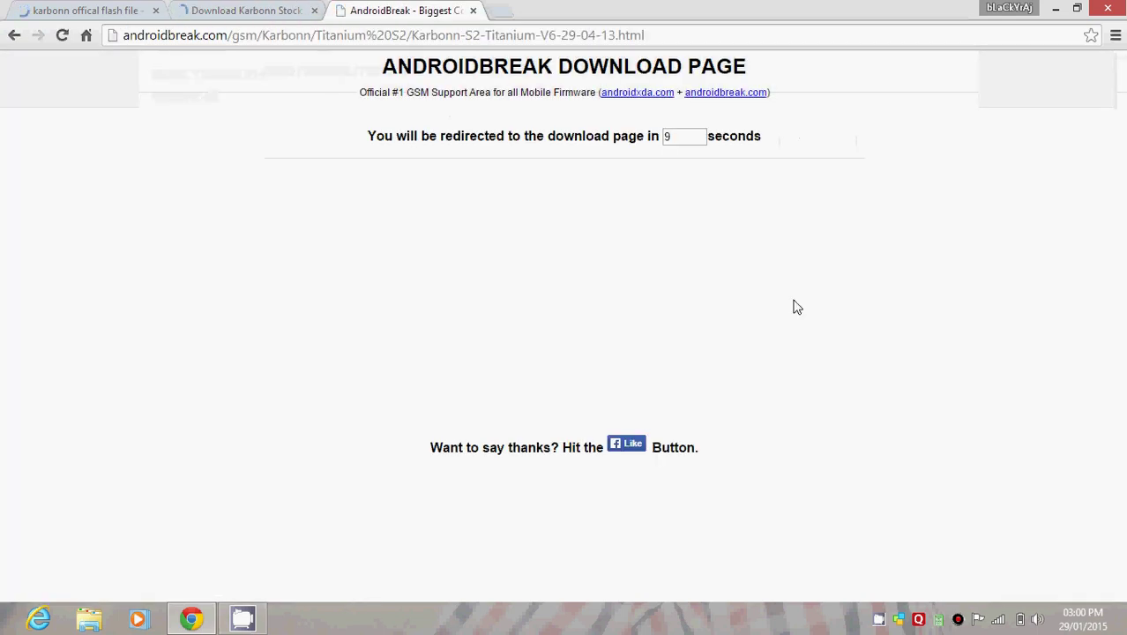
click(296, 14)
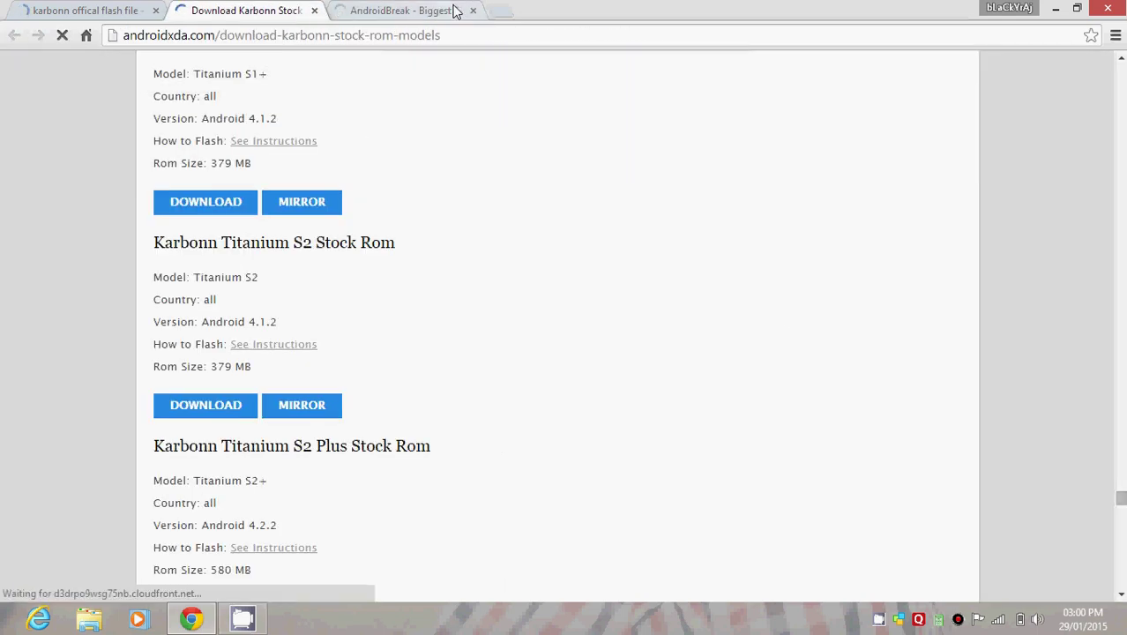
click(474, 11)
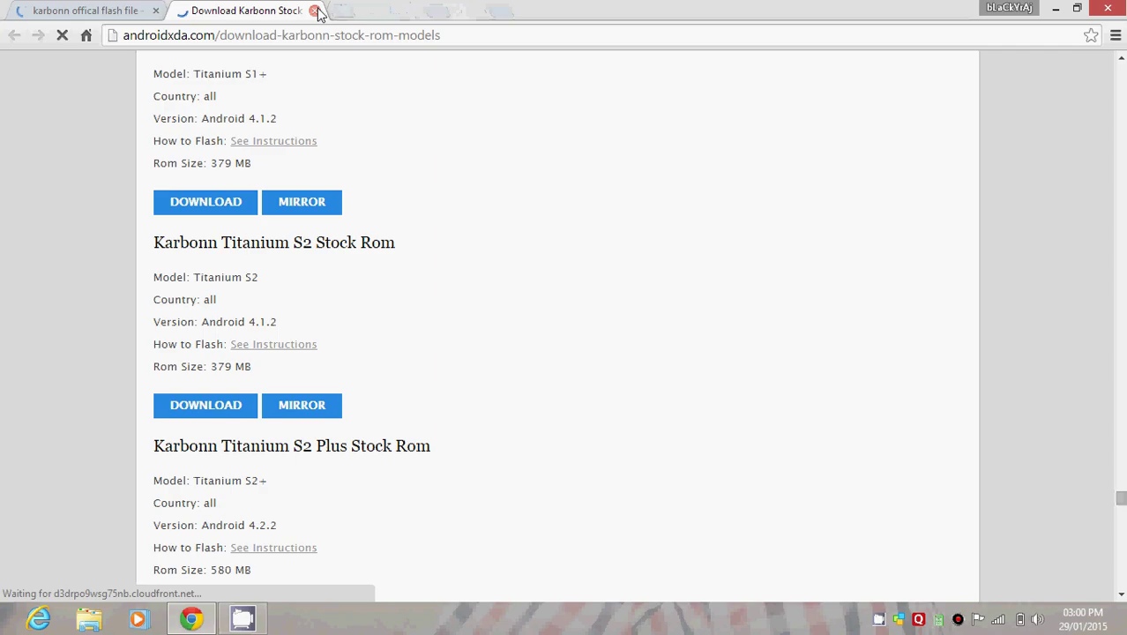
click(313, 11)
- Extract the Karbonn S2 archive in the Videos library using Extract Here
click(1056, 7)
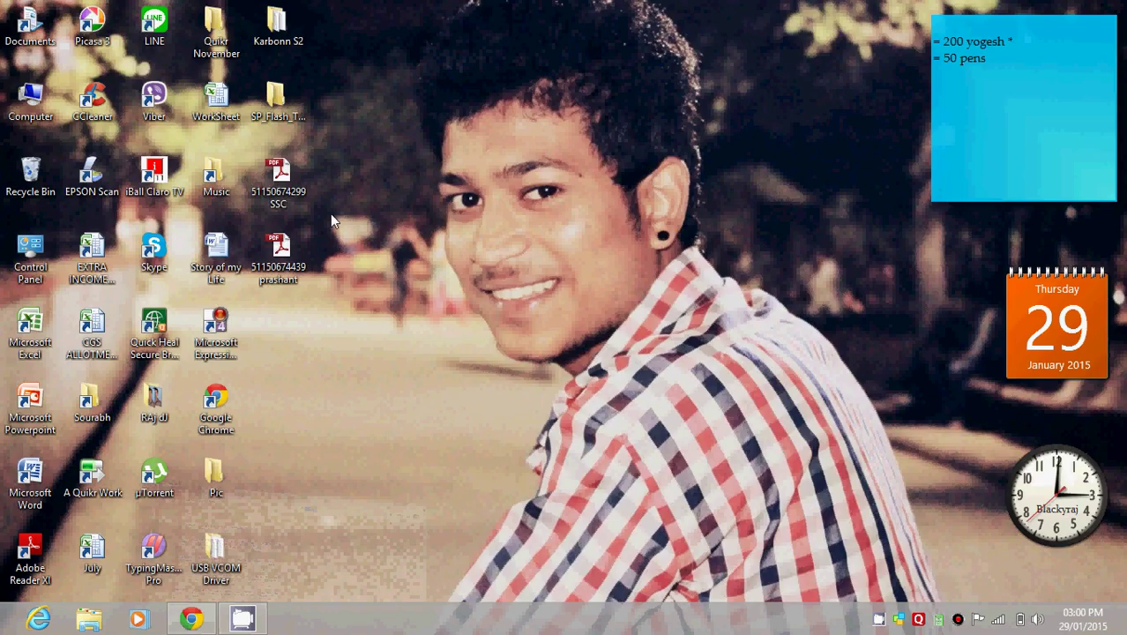
double_click(31, 110)
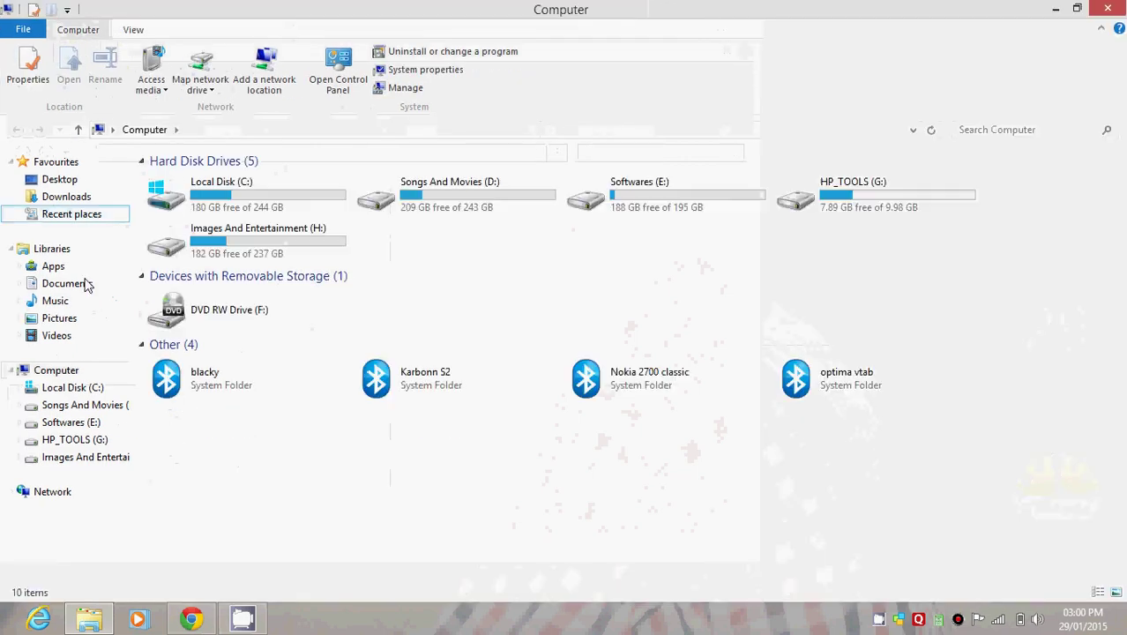
click(60, 318)
click(58, 335)
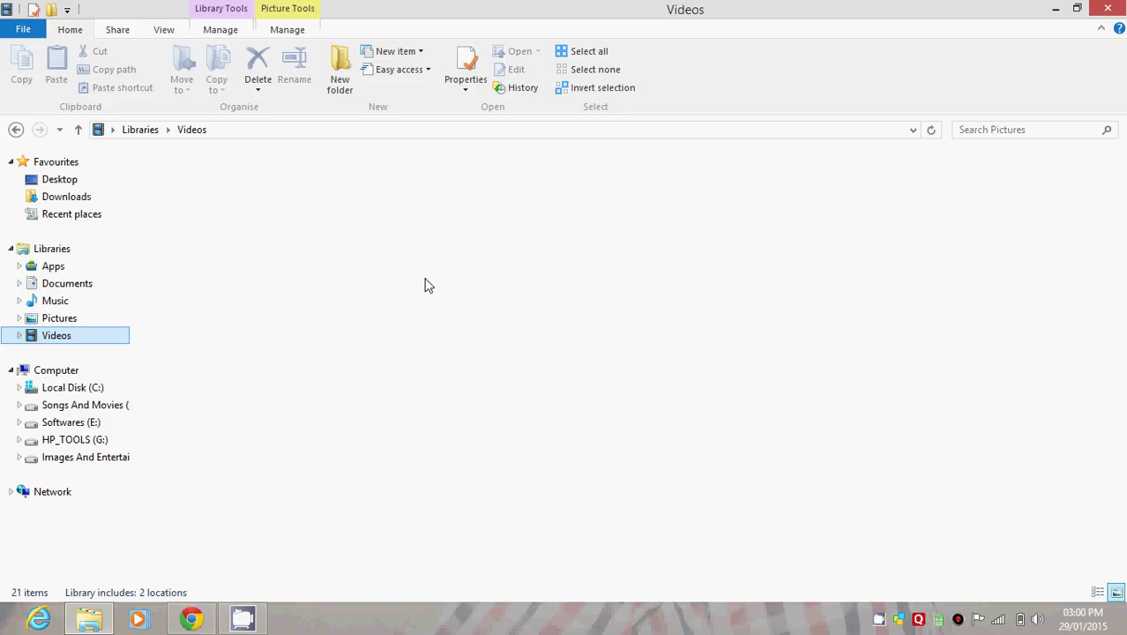
click(466, 234)
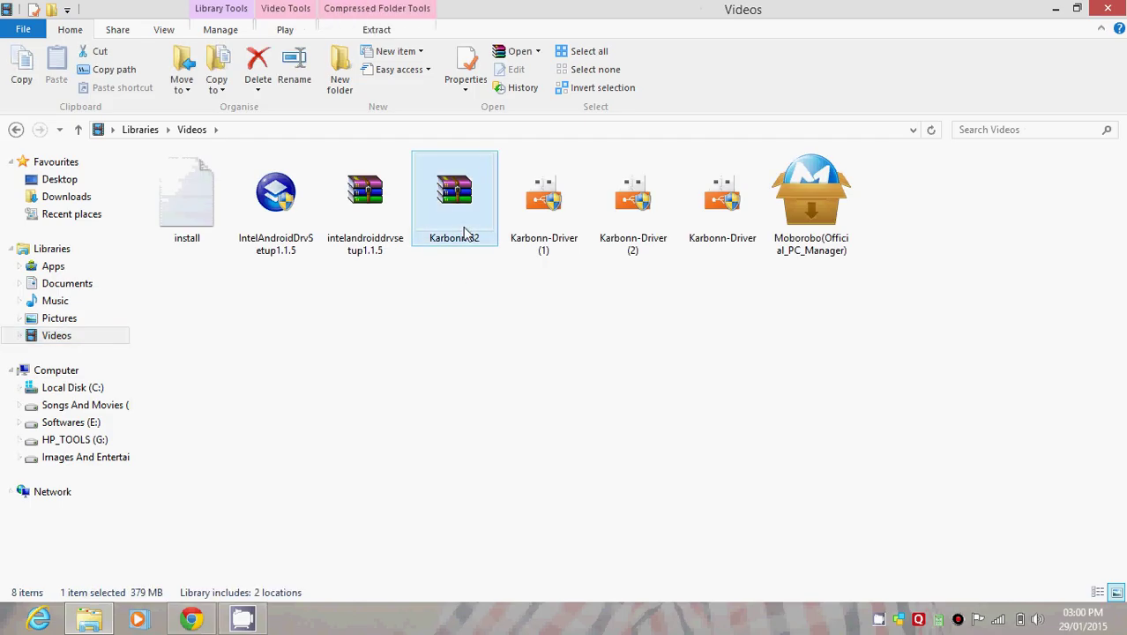
right_click(466, 234)
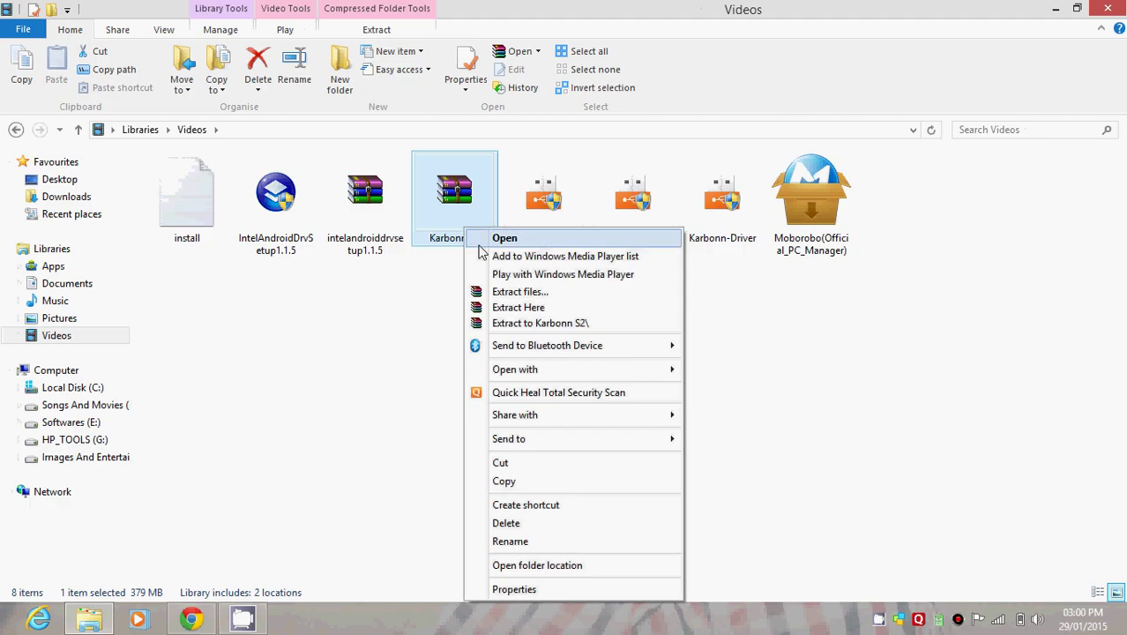
click(496, 308)
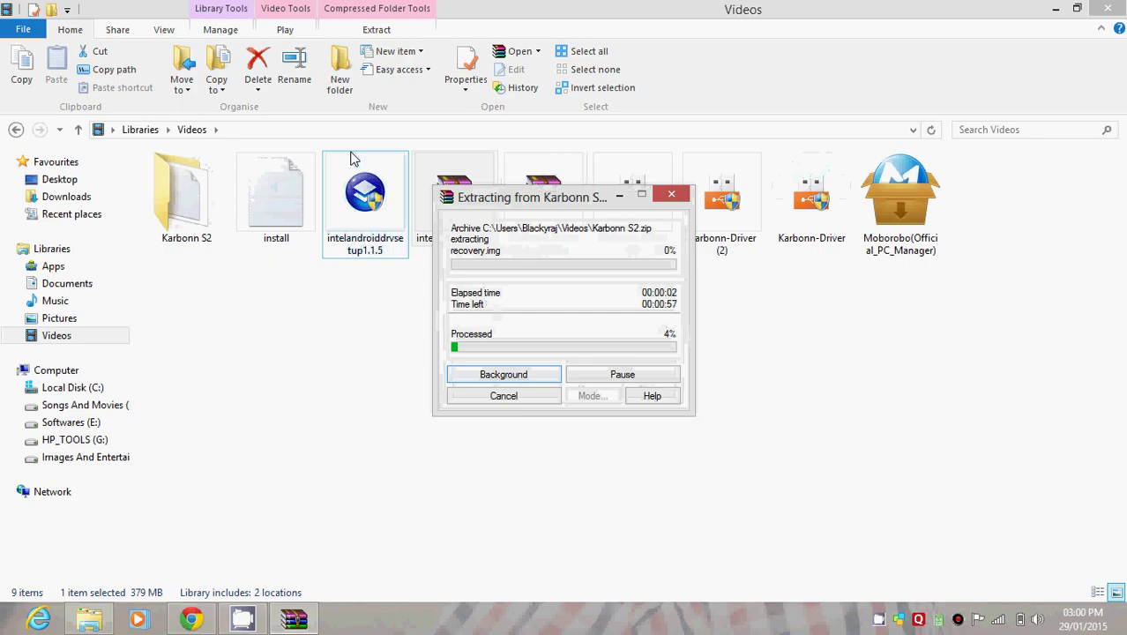
- Open the new Karbonn S2 folder, let WinRAR finish extracting, and resume the CamStudio recording
double_click(208, 228)
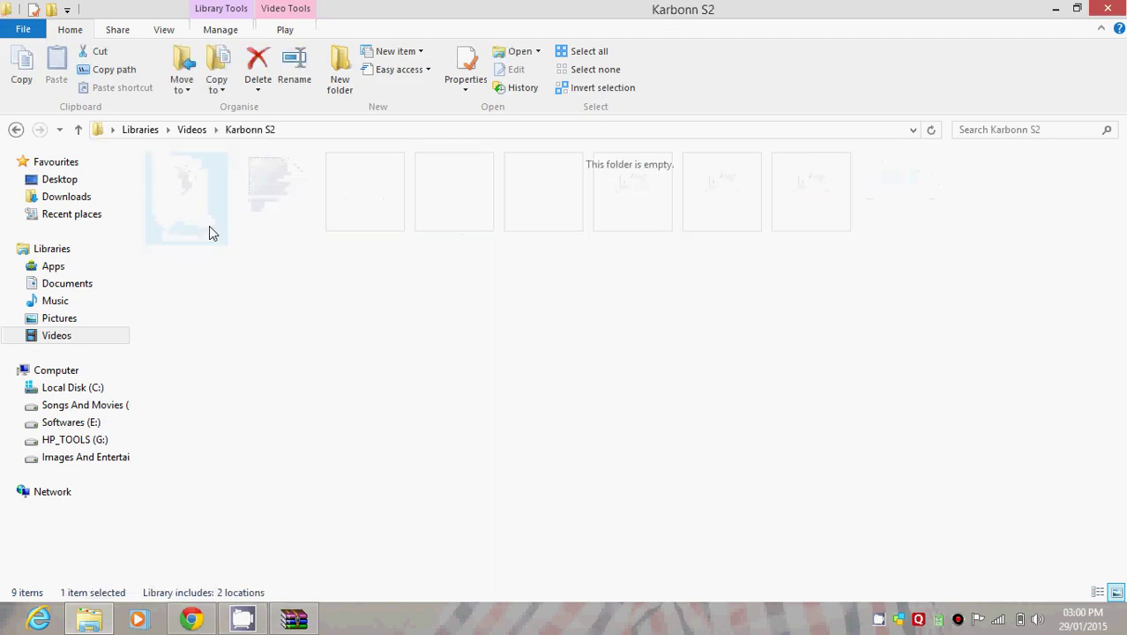
click(293, 618)
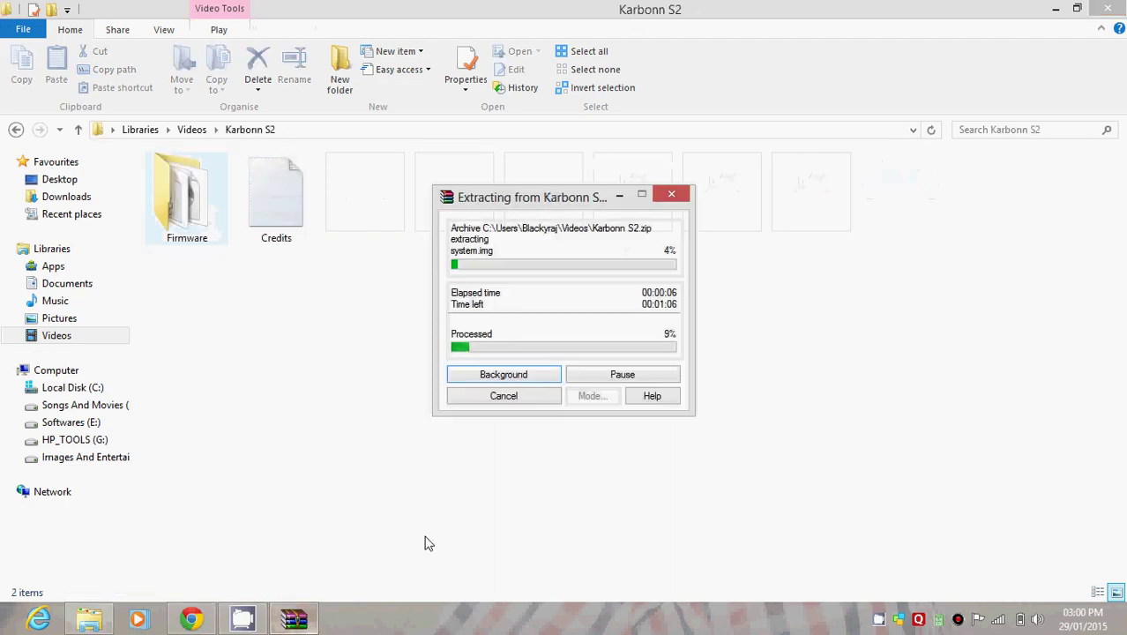
click(1056, 8)
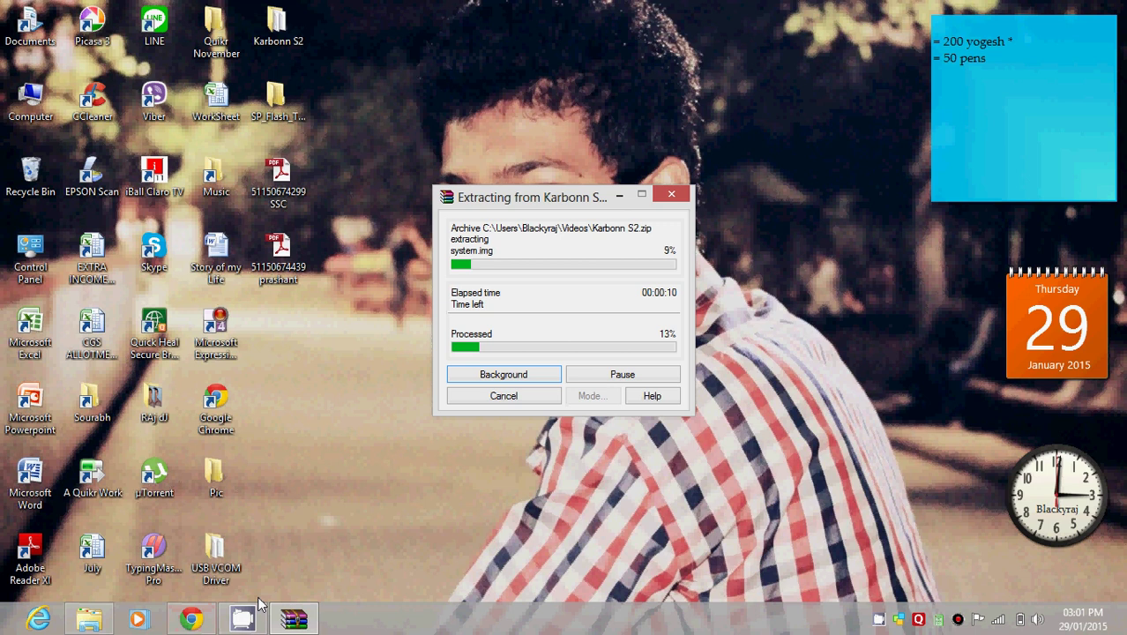
click(384, 520)
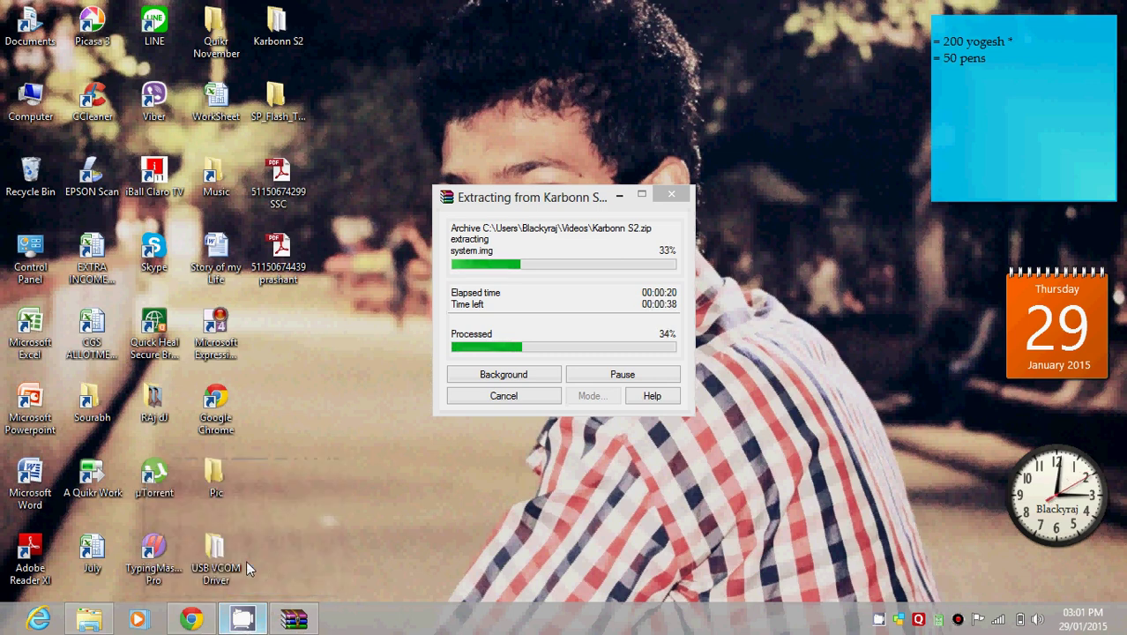
right_click(879, 623)
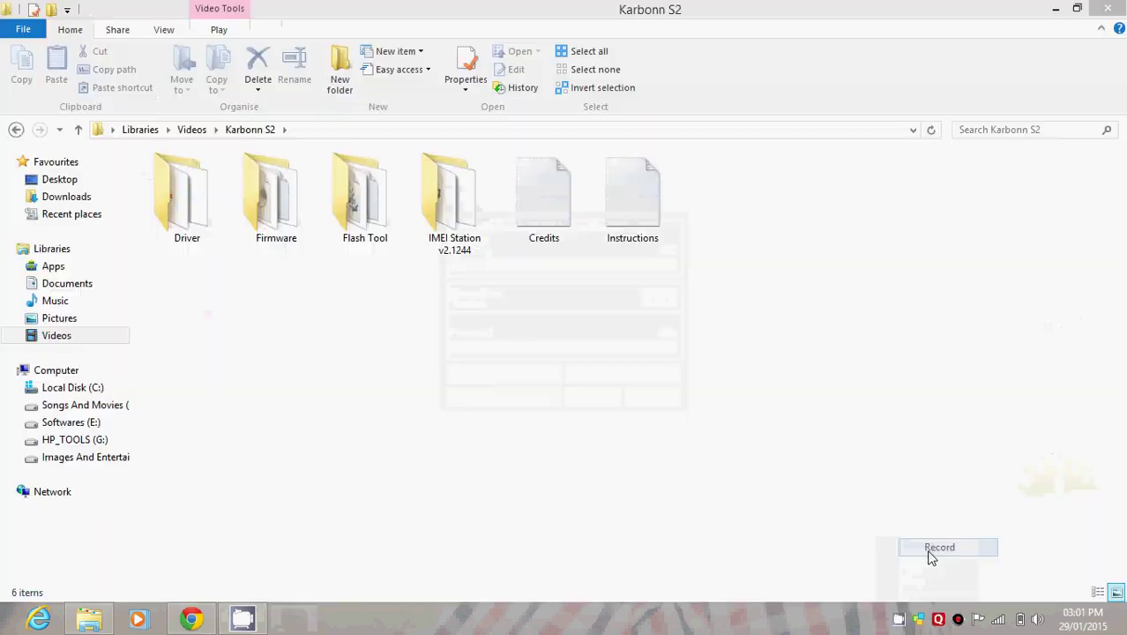
click(930, 549)
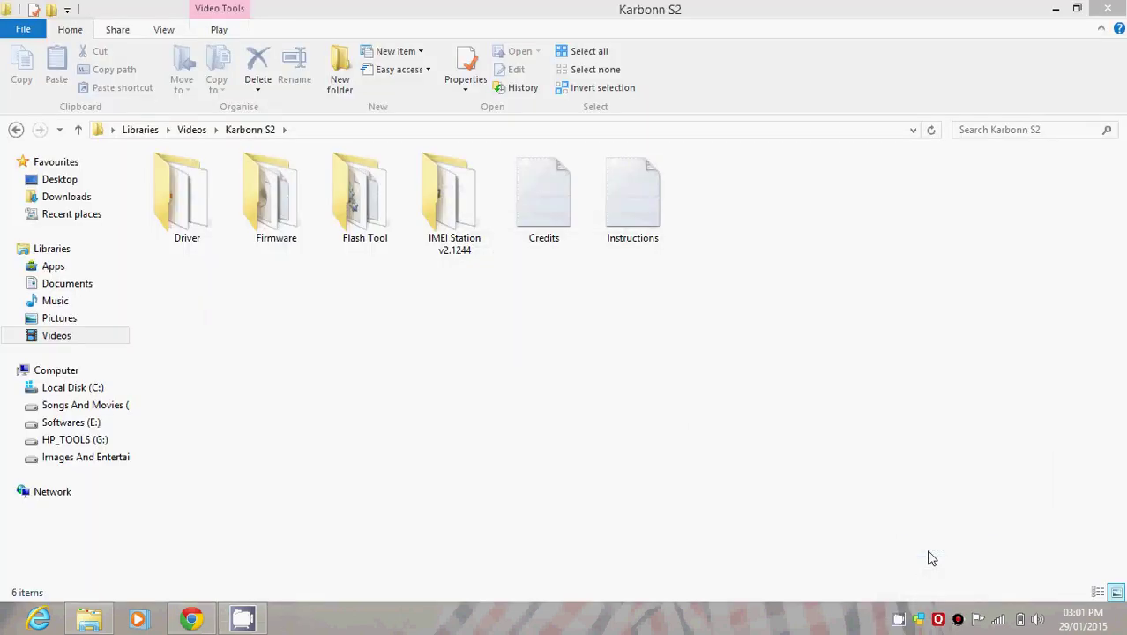
- Open Karbonn S2 > Firmware and view MT6589_Android_scatter_emmc in Notepad, then close it
click(15, 130)
double_click(216, 214)
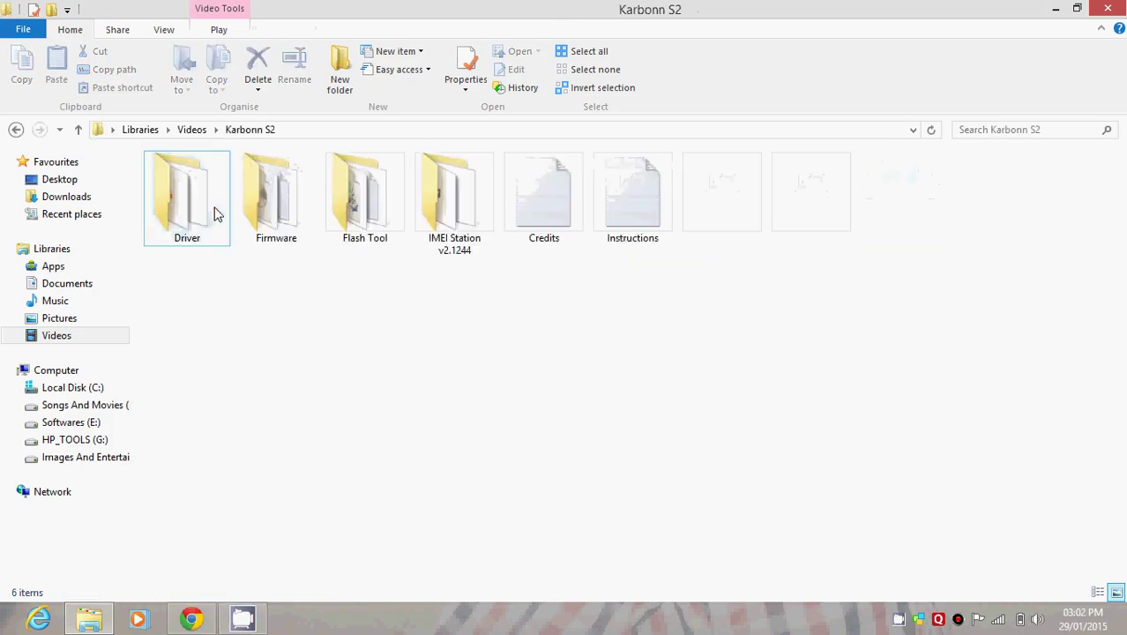
double_click(285, 225)
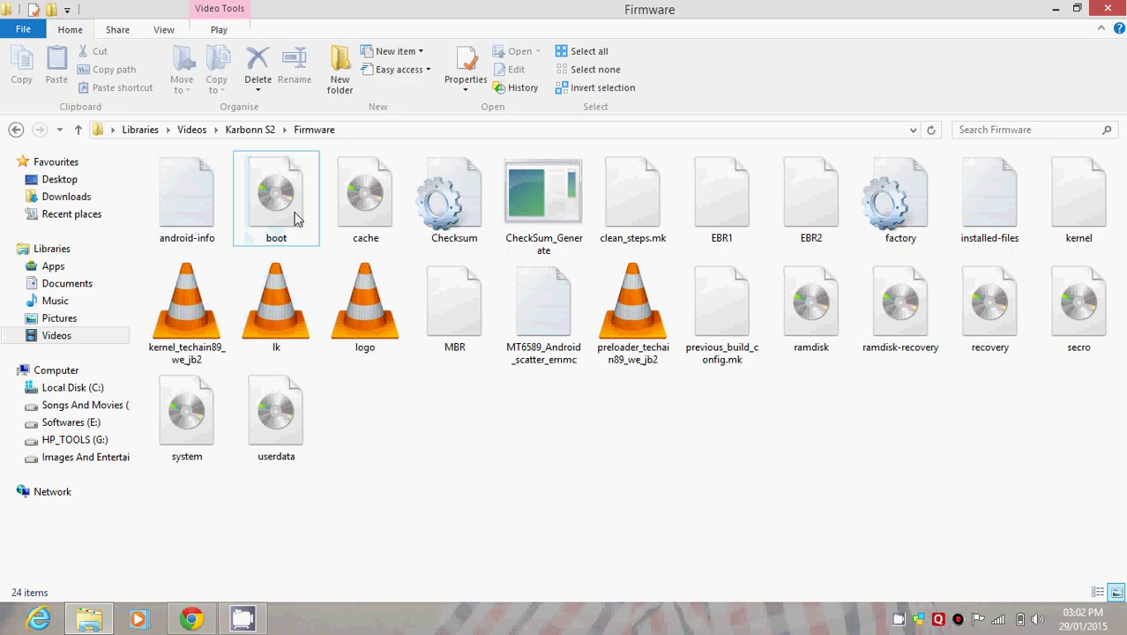
double_click(547, 344)
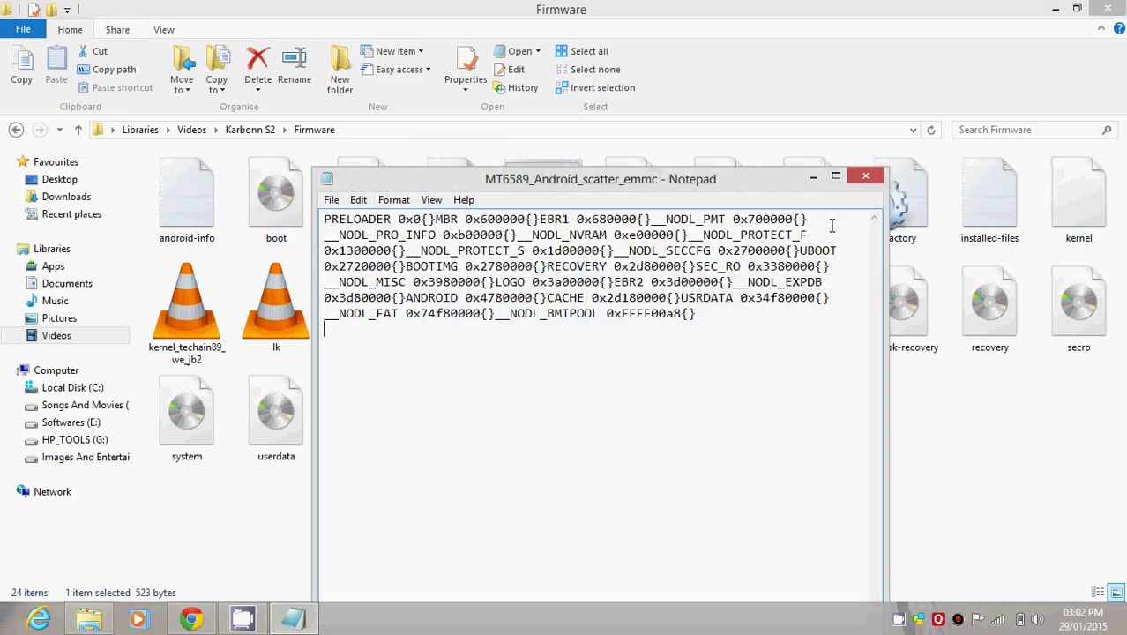
click(865, 176)
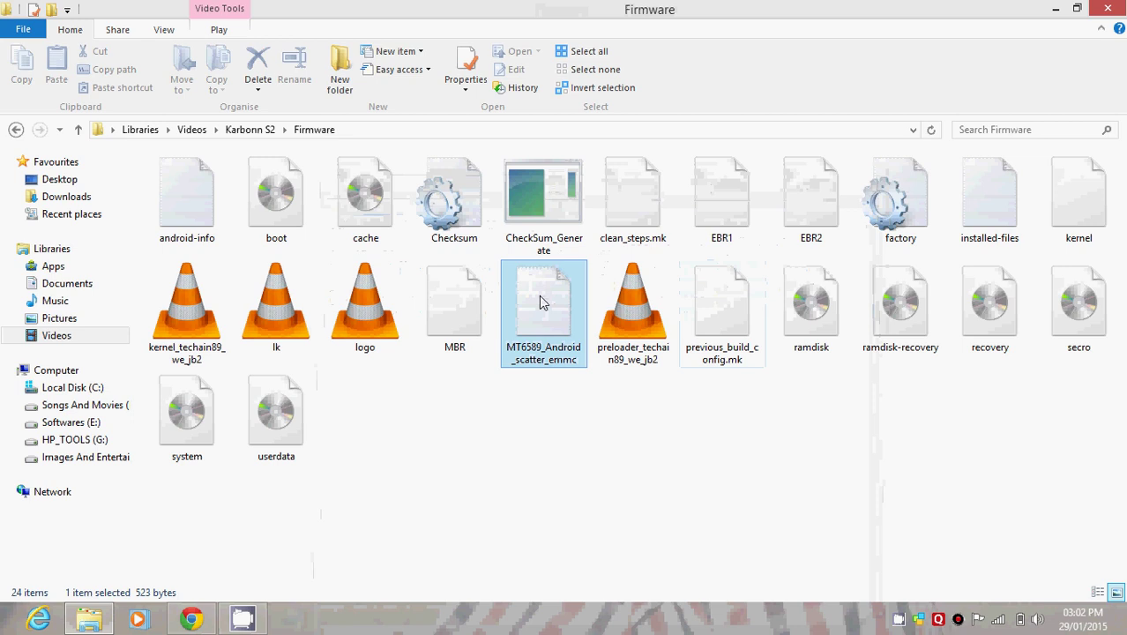
click(533, 454)
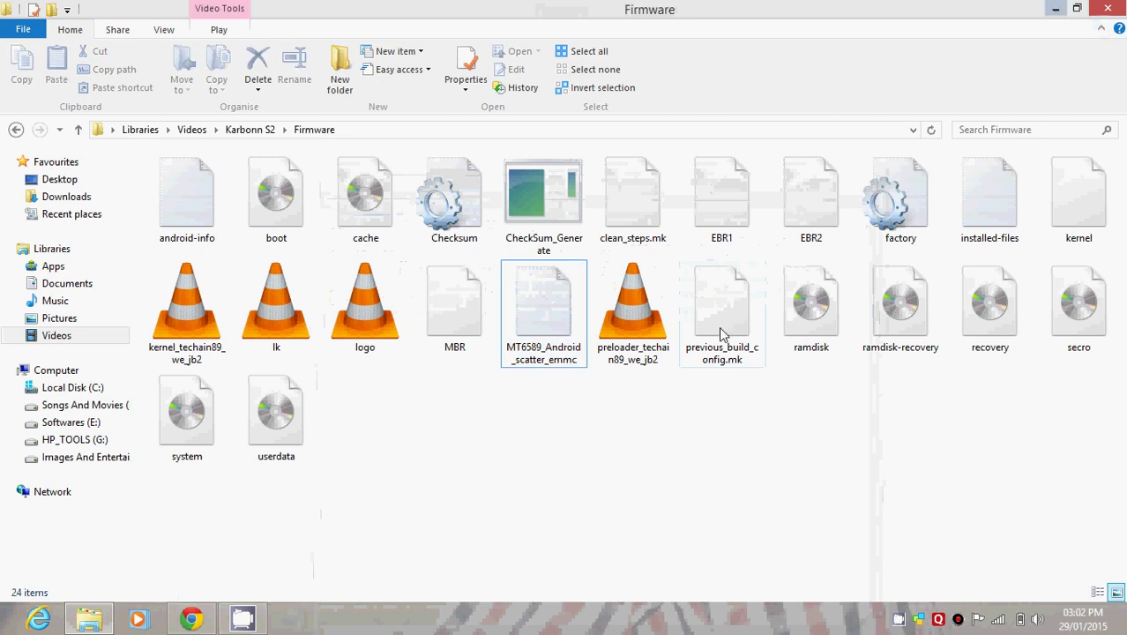
- Refresh the desktop and check the empty SP_Flash_Tool desktop folder, then close it
click(1056, 9)
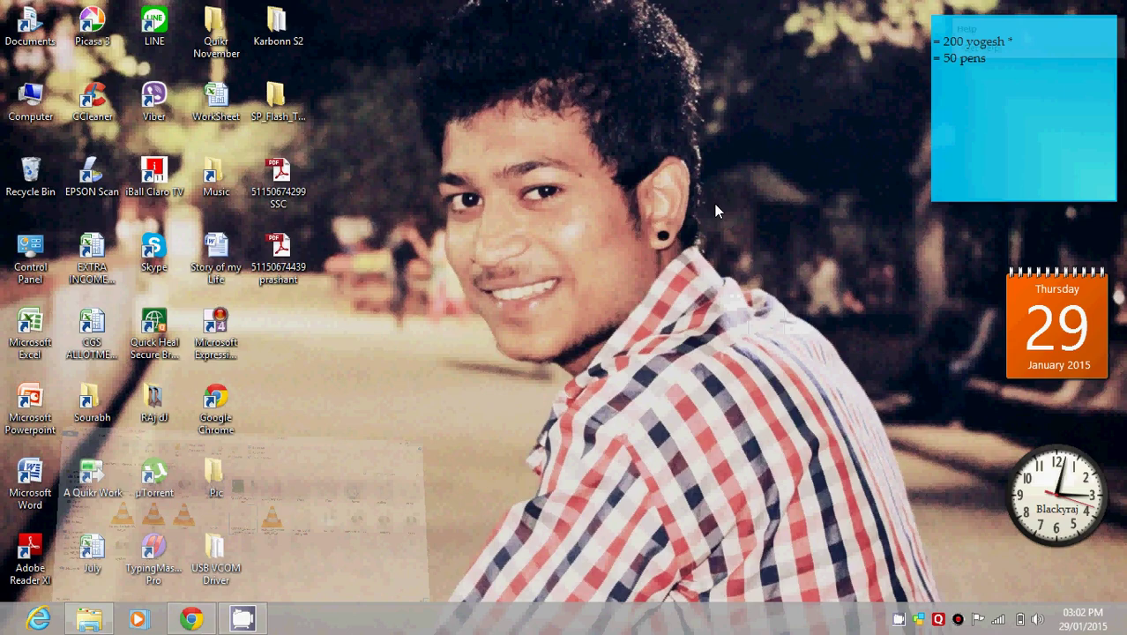
right_click(499, 209)
click(547, 295)
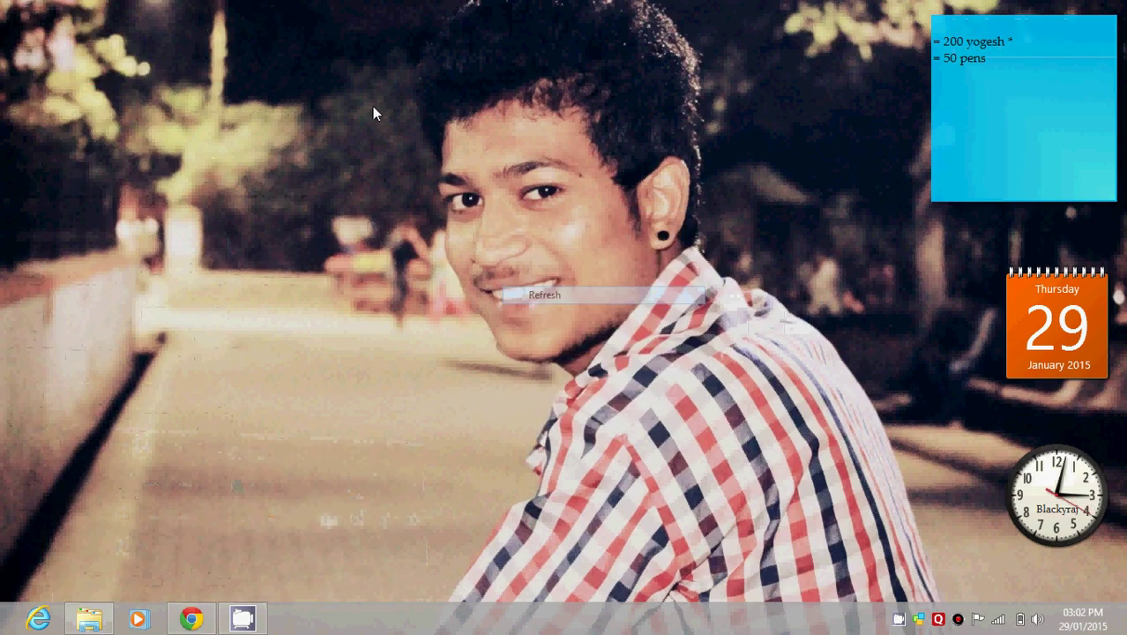
double_click(281, 106)
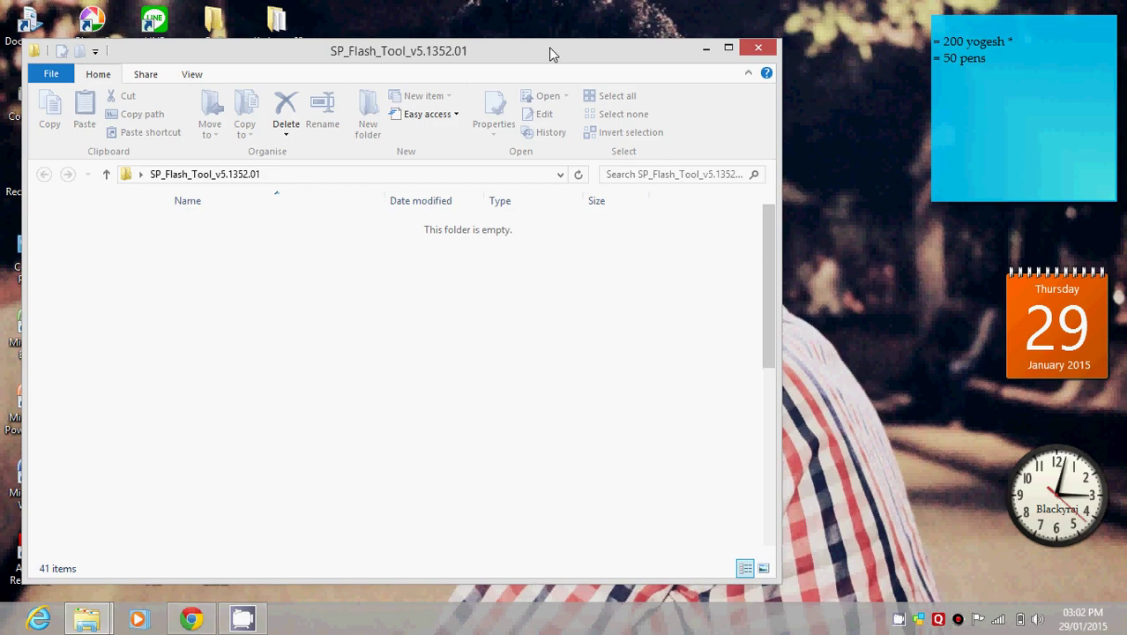
click(758, 47)
- Launch Flash_tool from the Karbonn S2 > Flash Tool folder
click(75, 626)
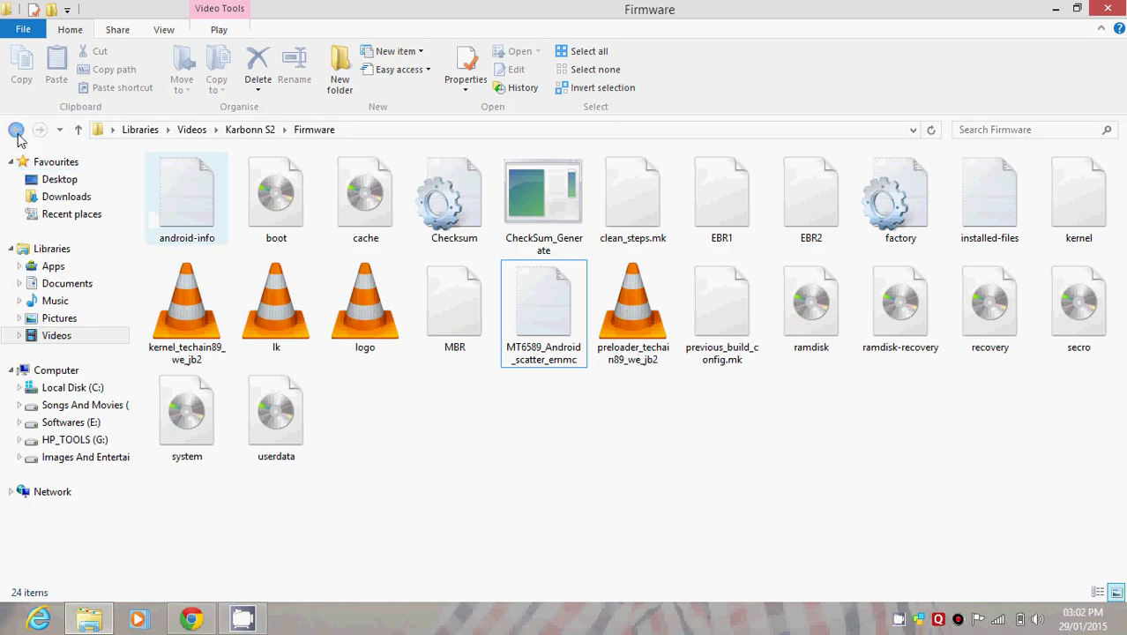
click(15, 129)
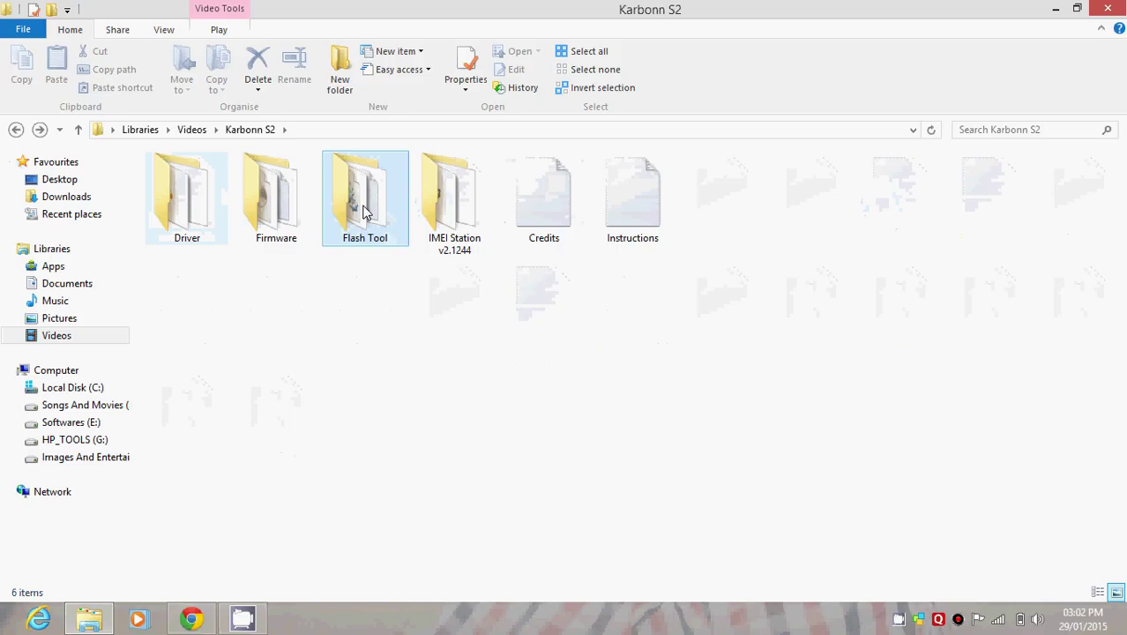
double_click(365, 211)
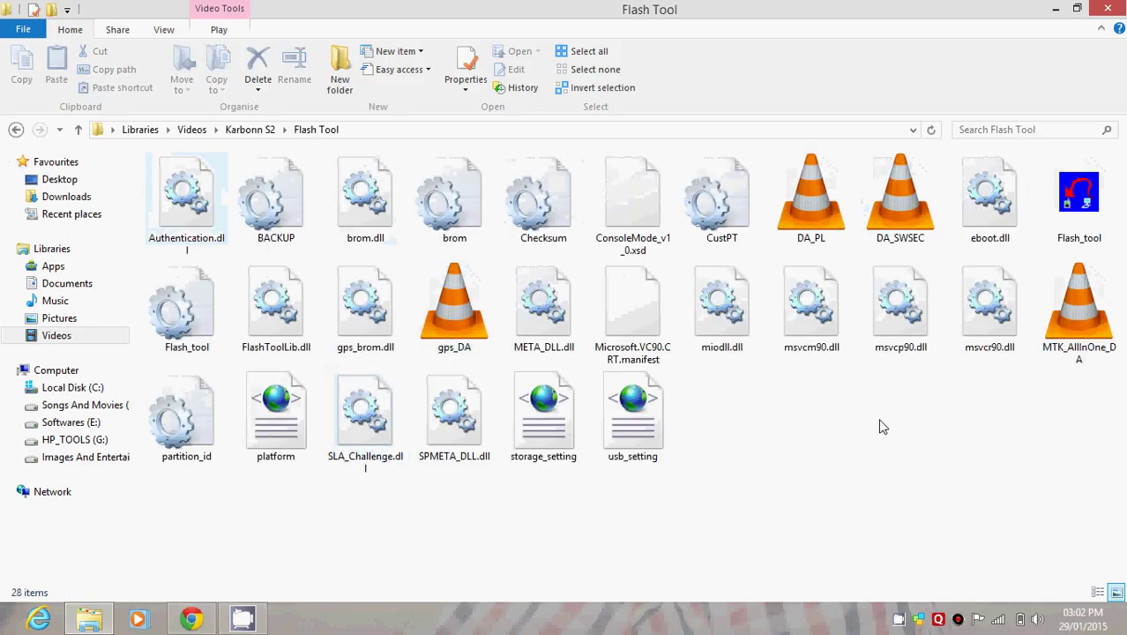
click(1090, 220)
double_click(1090, 220)
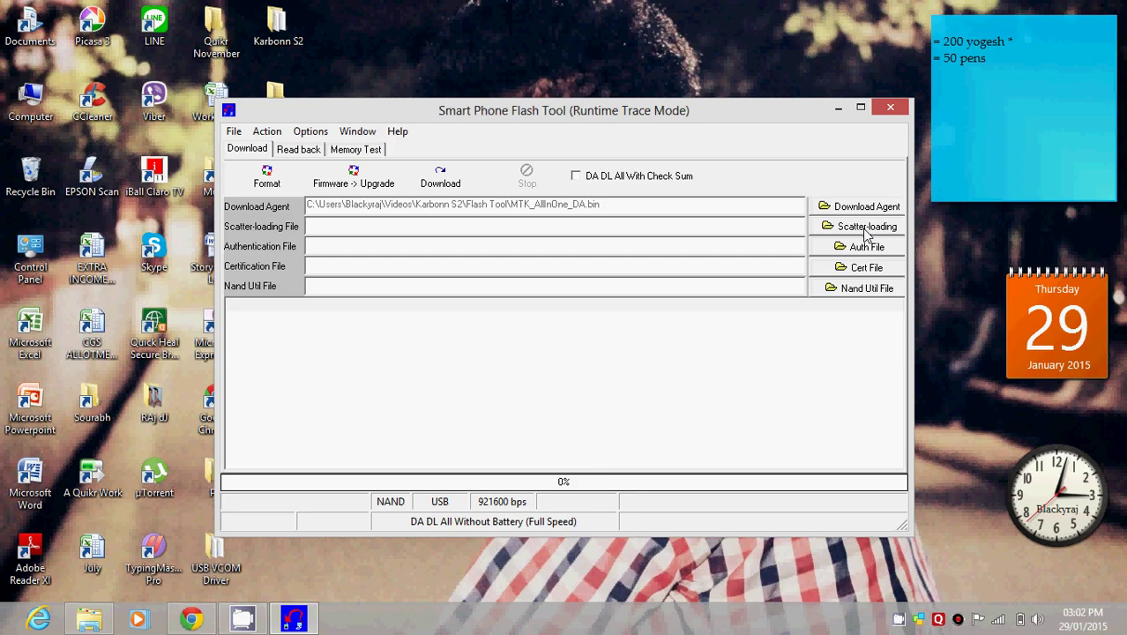
- Load MT6589_Android_scatter_emmc from Desktop > Karbonn S2 > Firmware as the scatter-loading file
click(866, 227)
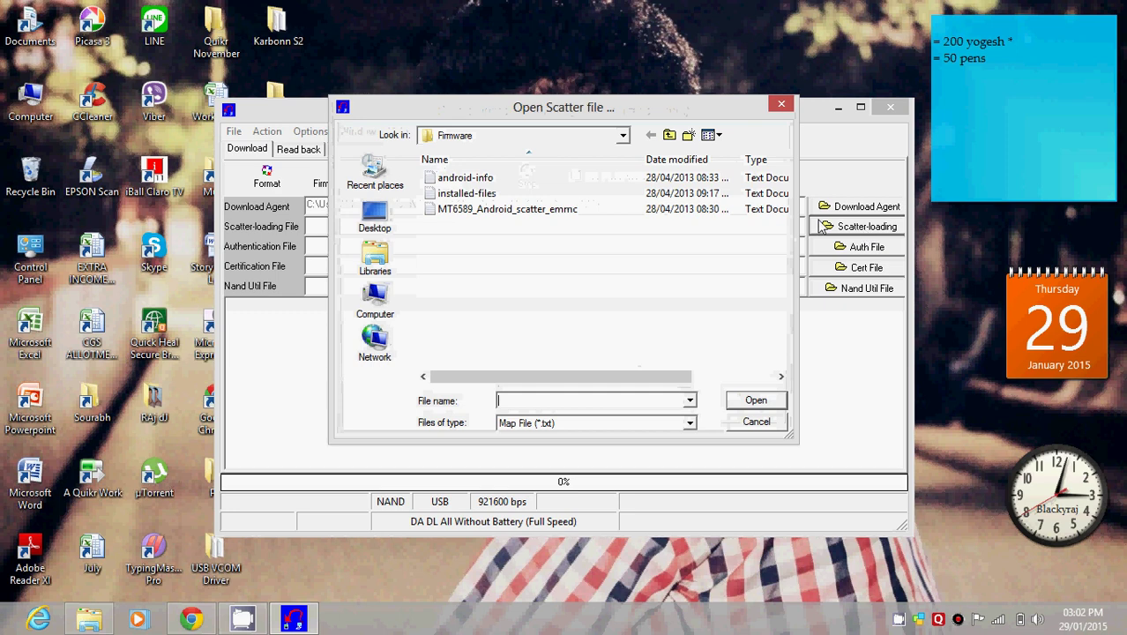
click(464, 212)
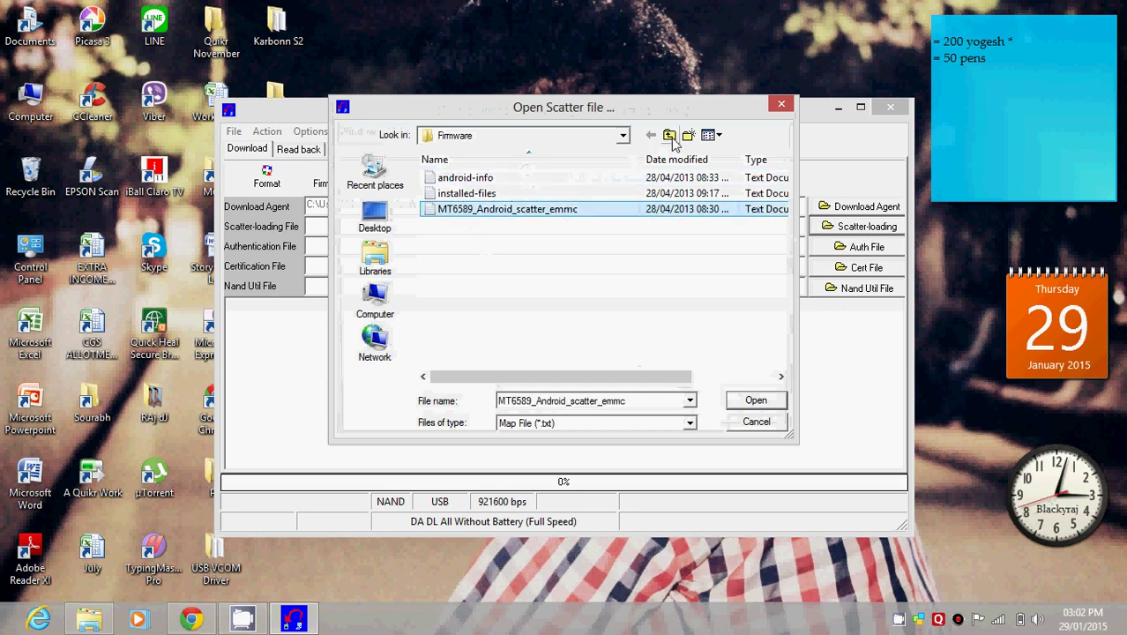
click(670, 134)
click(669, 135)
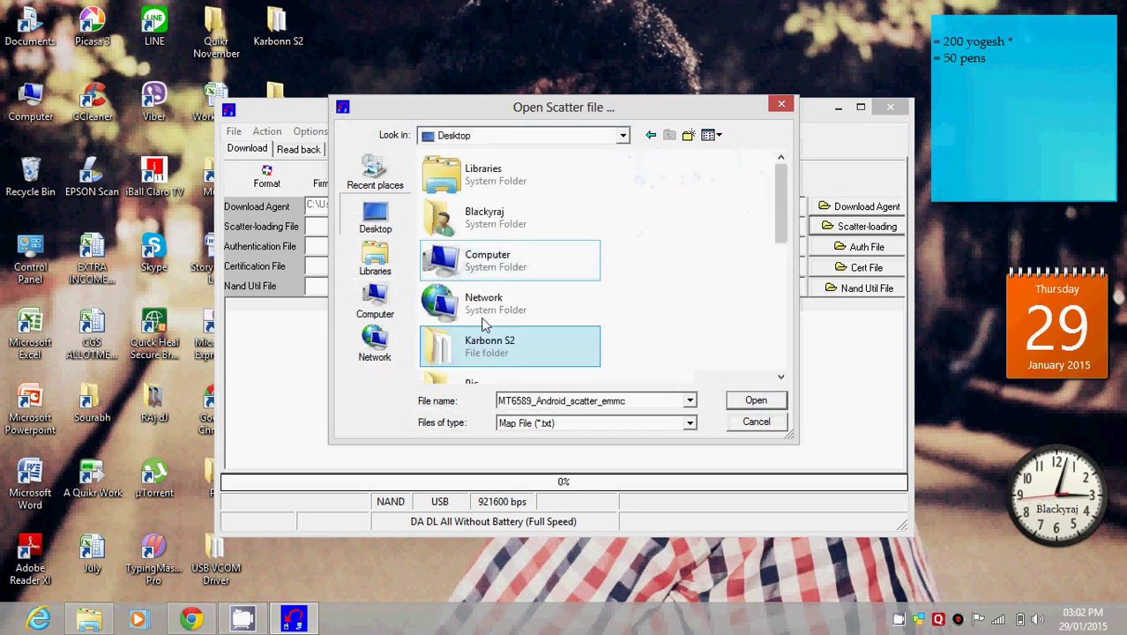
double_click(481, 339)
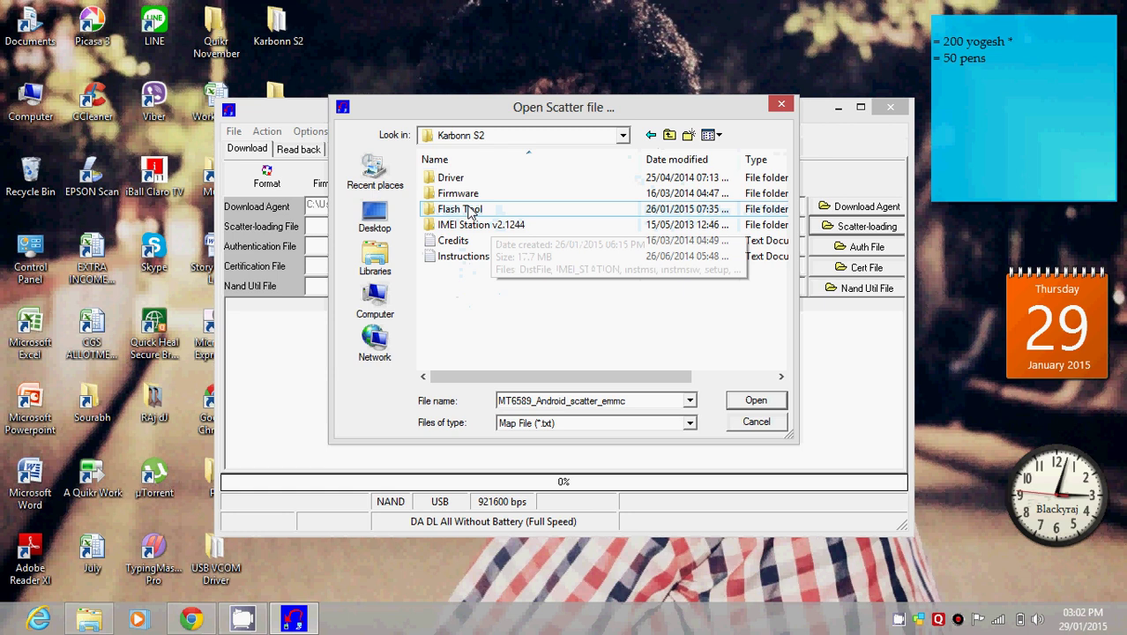
double_click(468, 193)
click(482, 209)
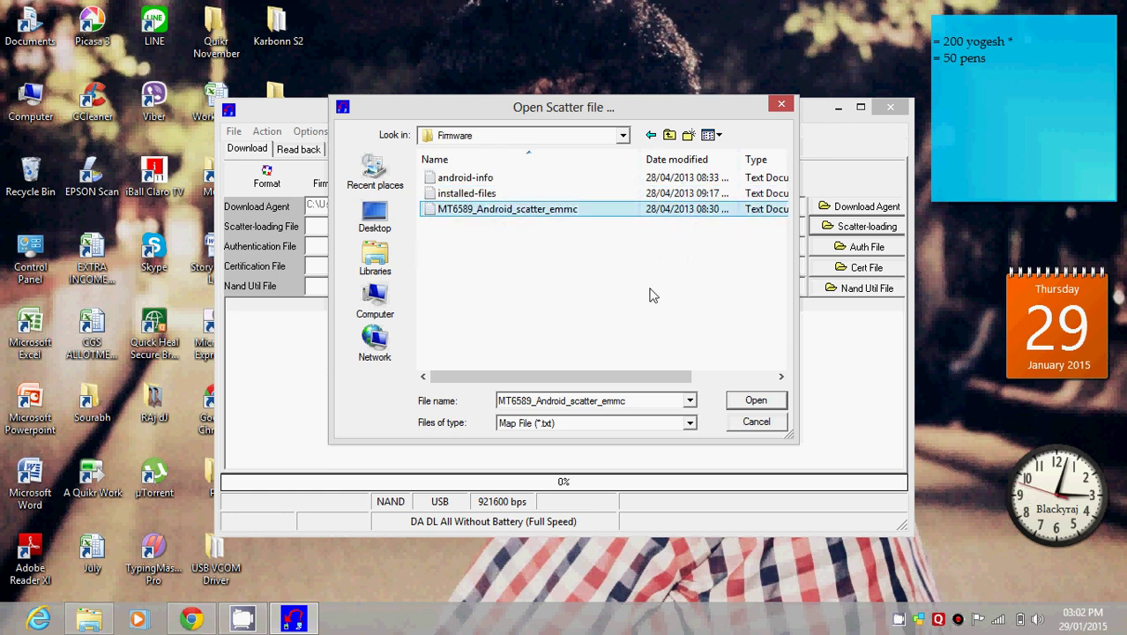
click(755, 400)
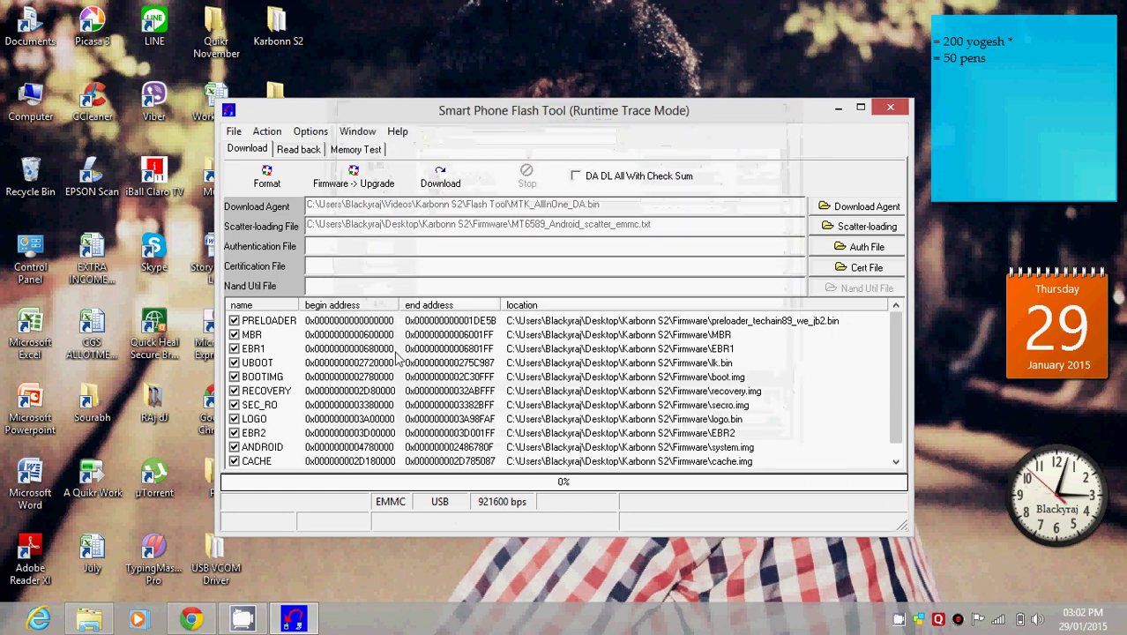
- Untick PRELOADER in the partition list, keeping MBR through CACHE selected
scroll(396, 355, down, 1)
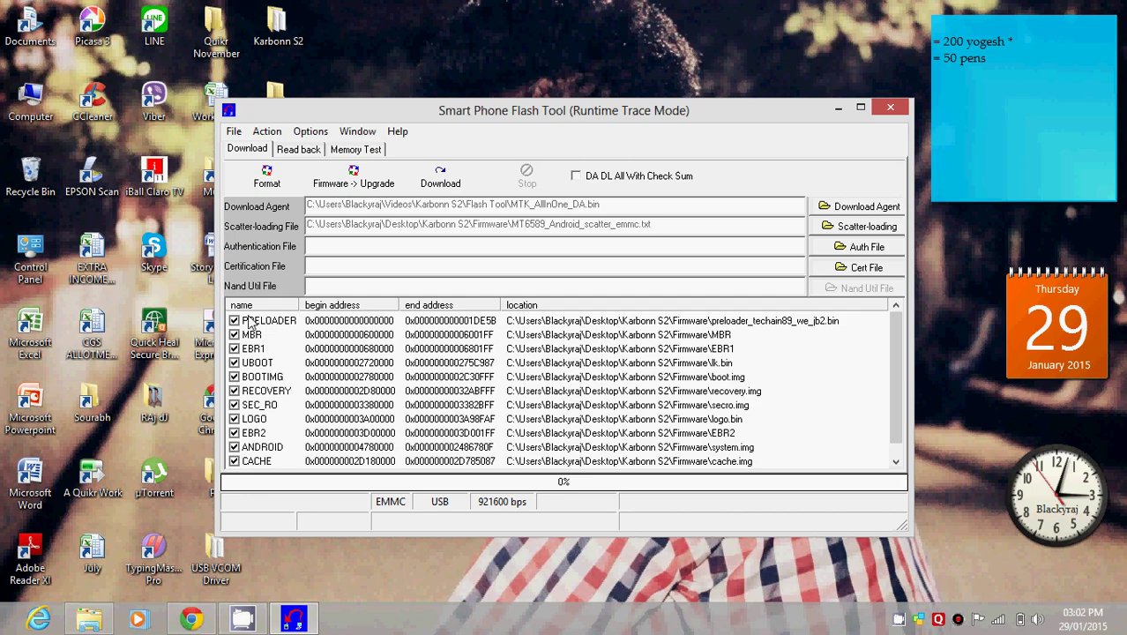
click(235, 321)
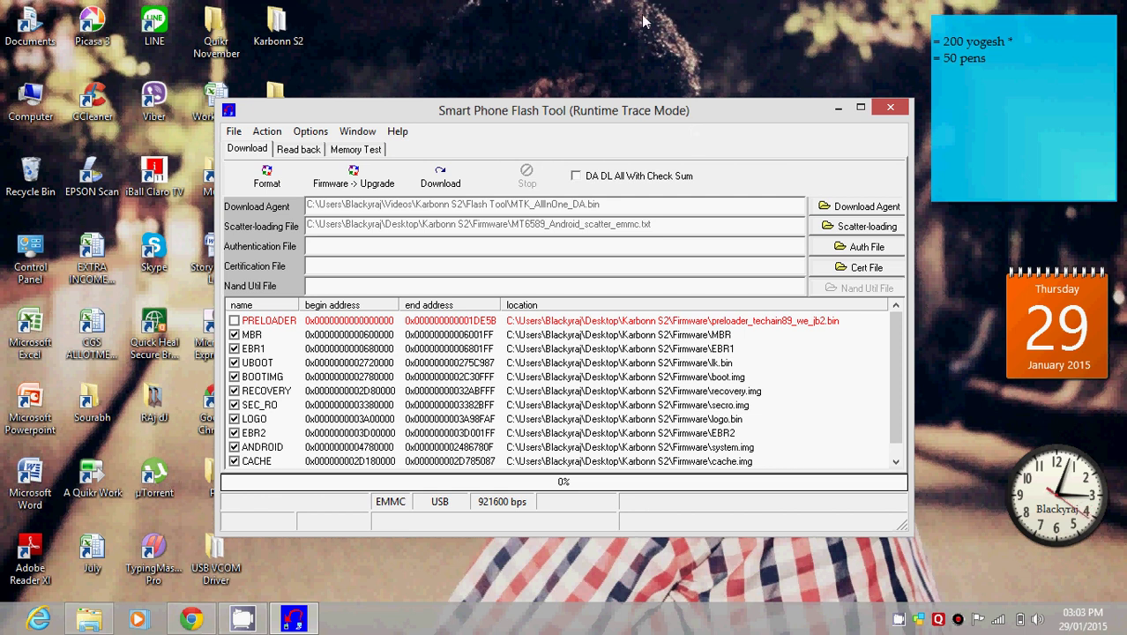
- Start the Download and accept the missing-image warning so it searches for the phone
right_click(643, 21)
click(725, 98)
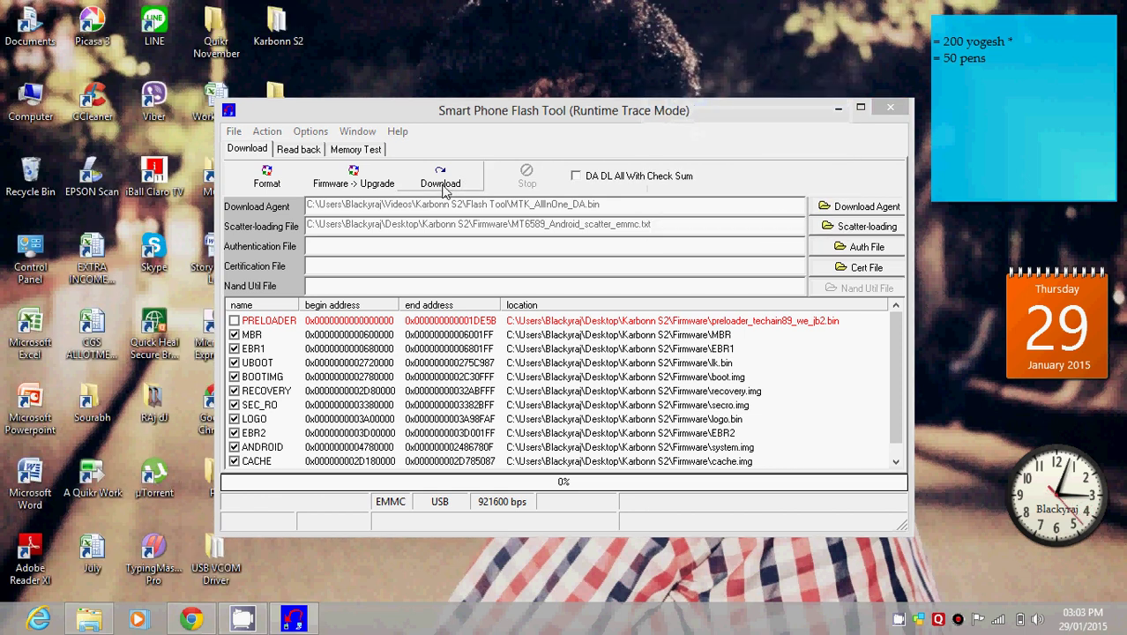
click(443, 185)
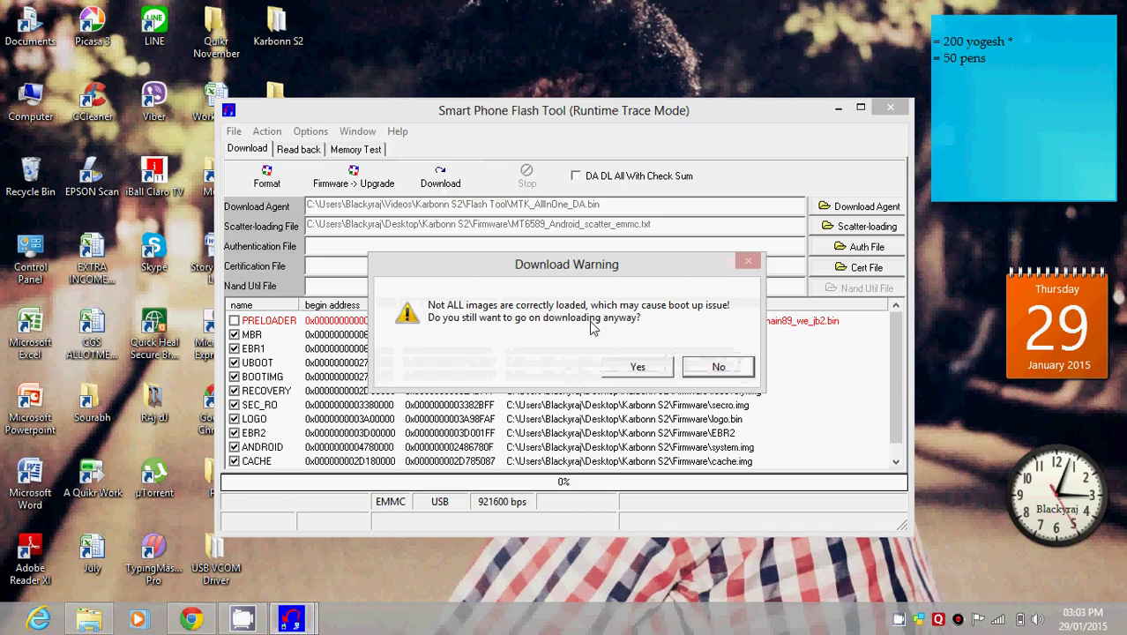
click(637, 367)
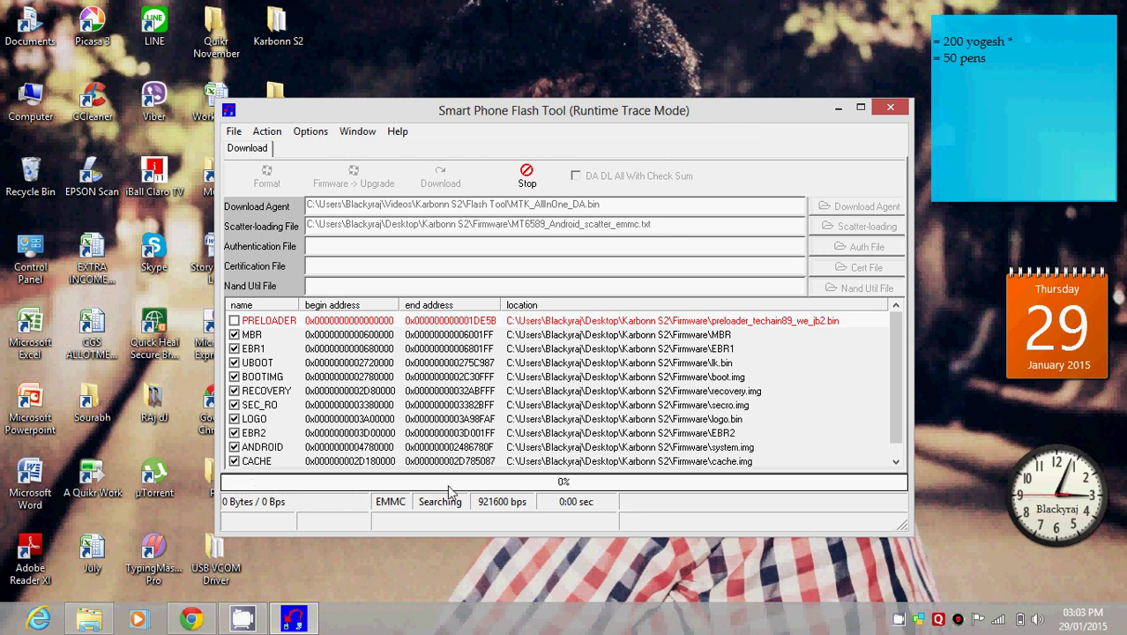
right_click(899, 619)
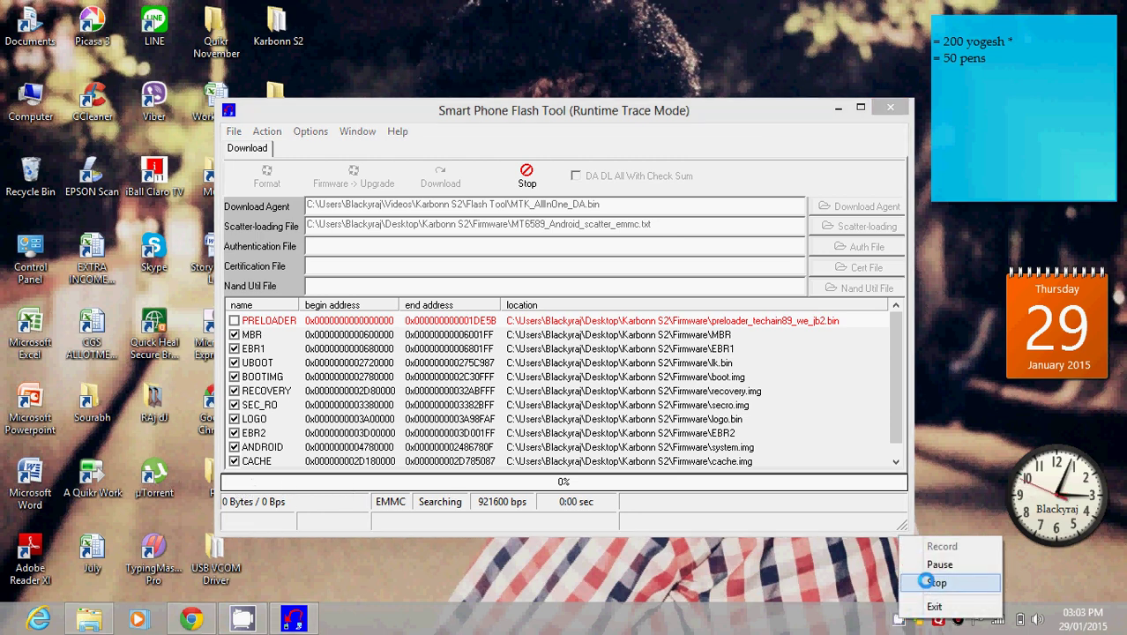